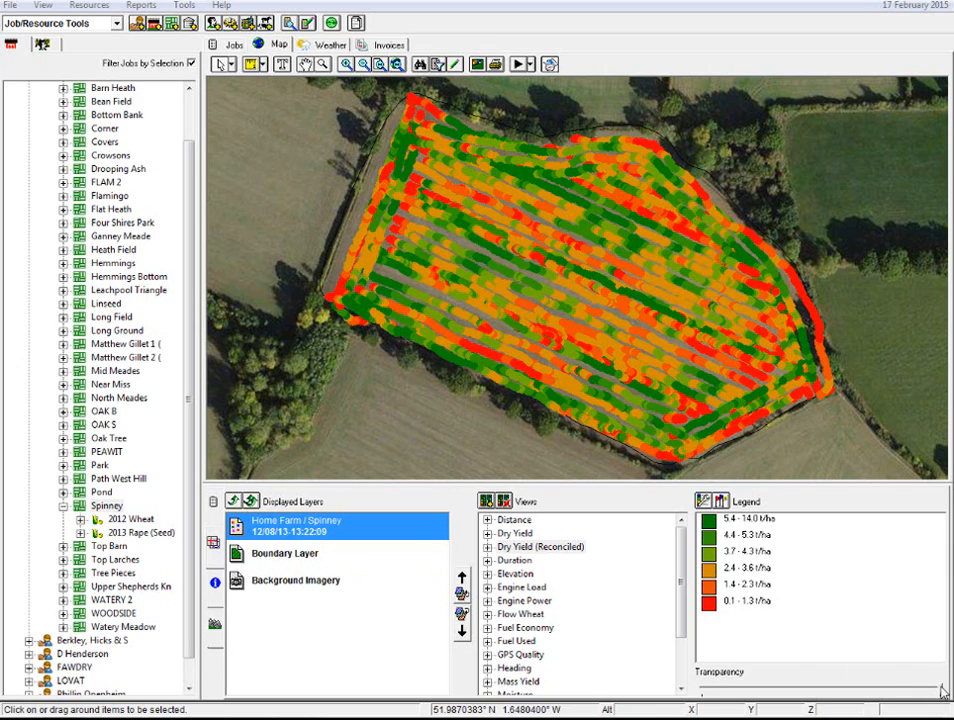
Make the Home Farm / Spinney yield layer mostly transparent and move the Boundary Layer above it in the displayed layers.
{"action": "left_click_drag", "start_coordinate": [941, 690], "coordinate": [759, 695]}
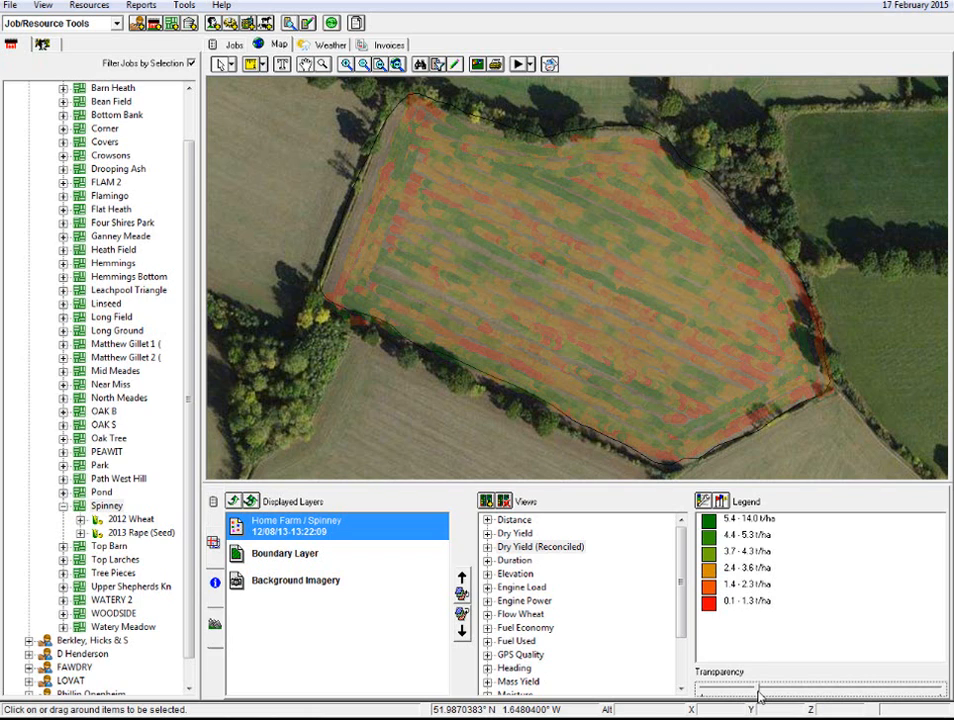
{"action": "left_click", "coordinate": [281, 566]}
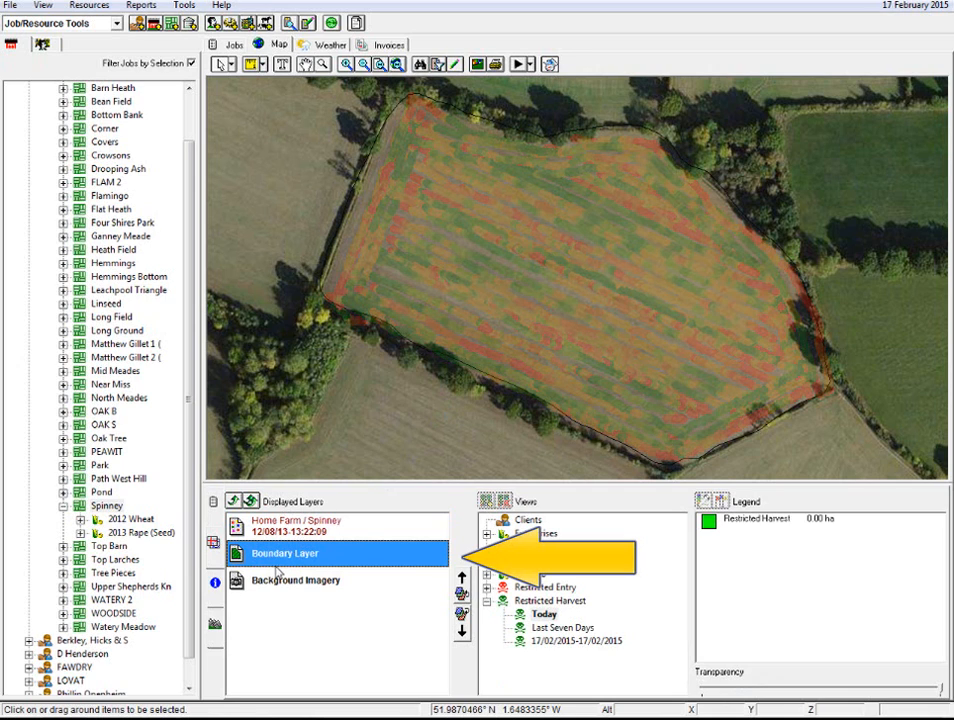
{"action": "left_click", "coordinate": [464, 586]}
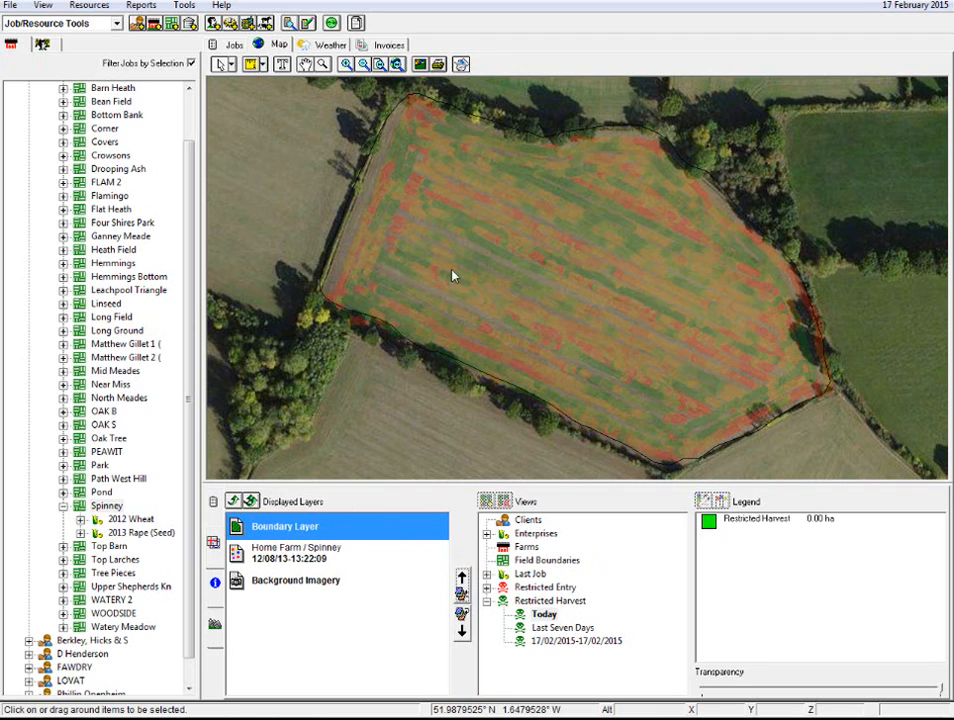
Make a uniform 100 m point sampling grid for the Spinney field without a planned job, starting outside its south-east corner.
{"action": "left_click", "coordinate": [519, 244]}
{"action": "right_click", "coordinate": [521, 243]}
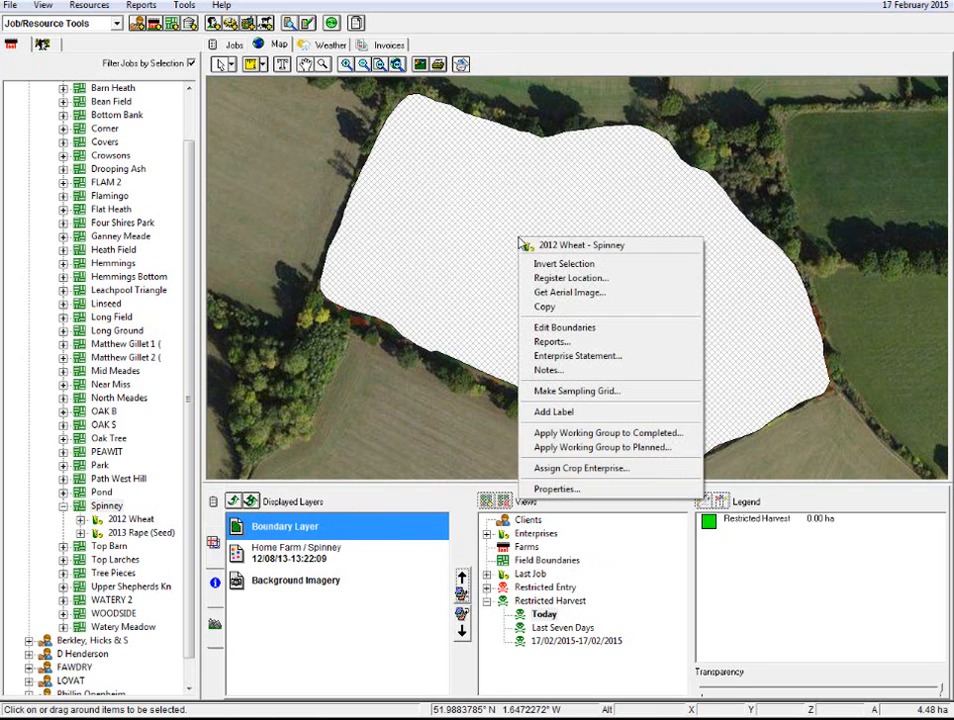
{"action": "left_click", "coordinate": [570, 393]}
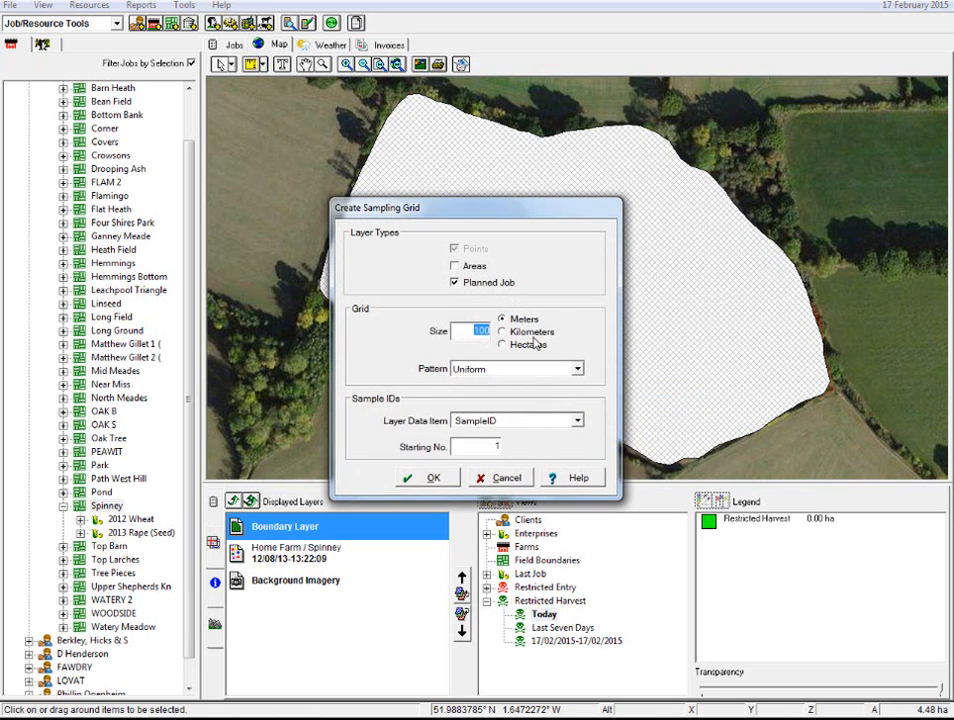
{"action": "left_click", "coordinate": [455, 283]}
{"action": "left_click", "coordinate": [413, 481]}
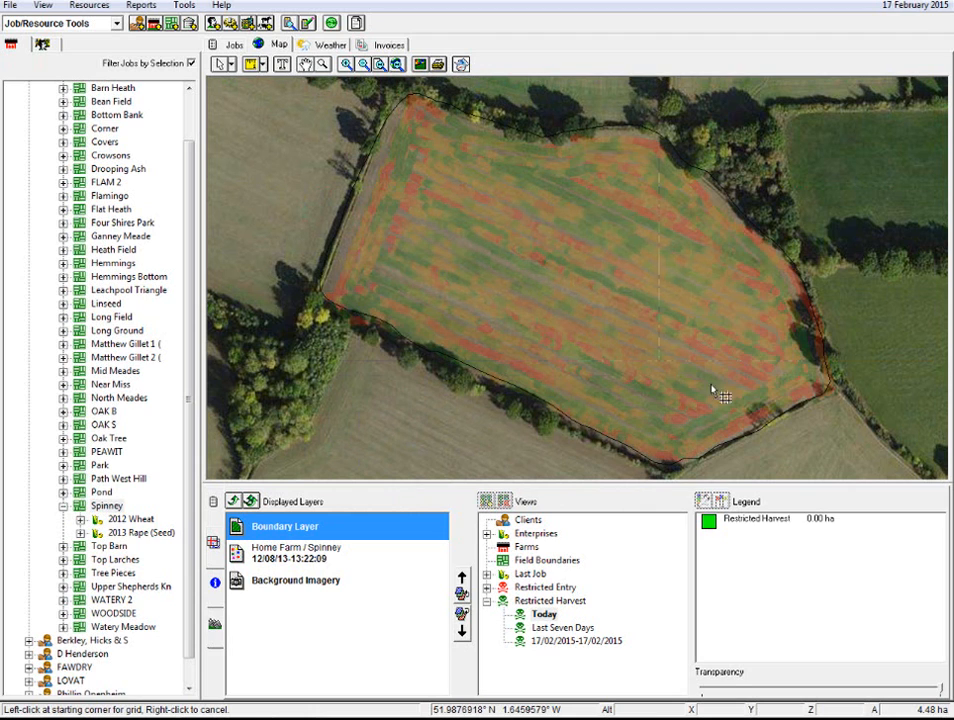
{"action": "left_click", "coordinate": [874, 478]}
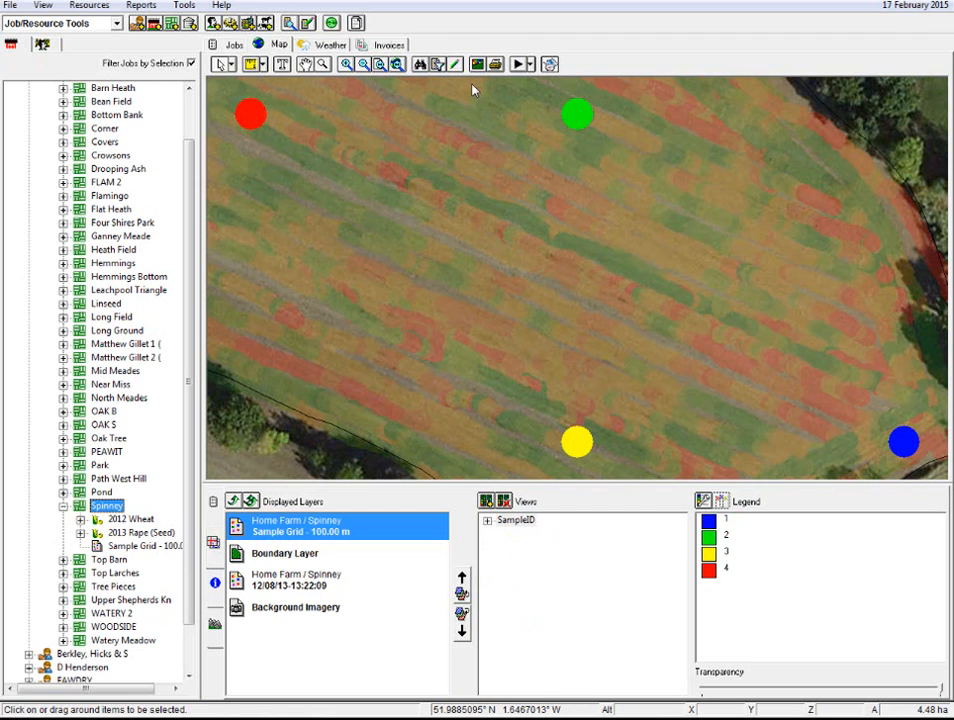
Edit the Sample Grid layer and move all four sample points north-west, shifting point 1 well away from the field boundary.
{"action": "left_click", "coordinate": [397, 65]}
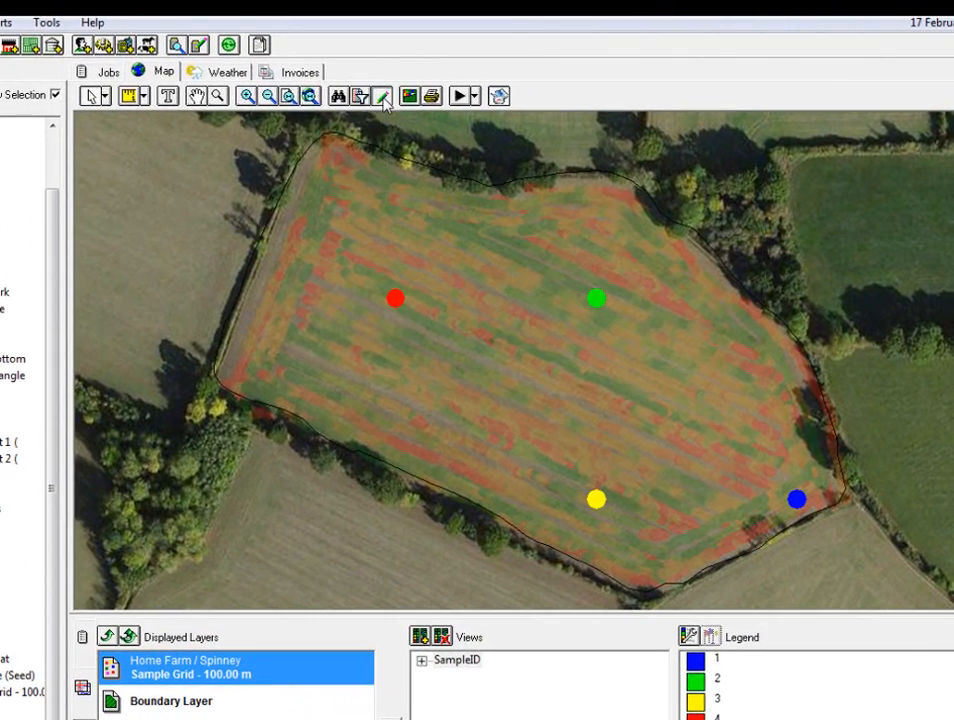
{"action": "left_click", "coordinate": [455, 65]}
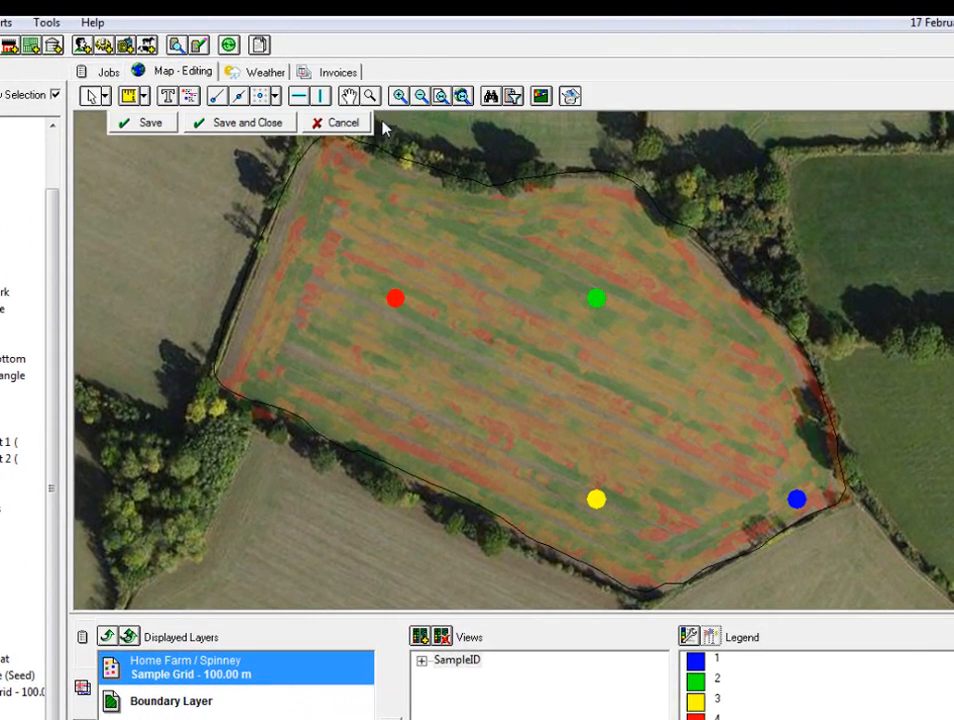
{"action": "left_click", "coordinate": [395, 299]}
{"action": "left_click", "coordinate": [368, 241]}
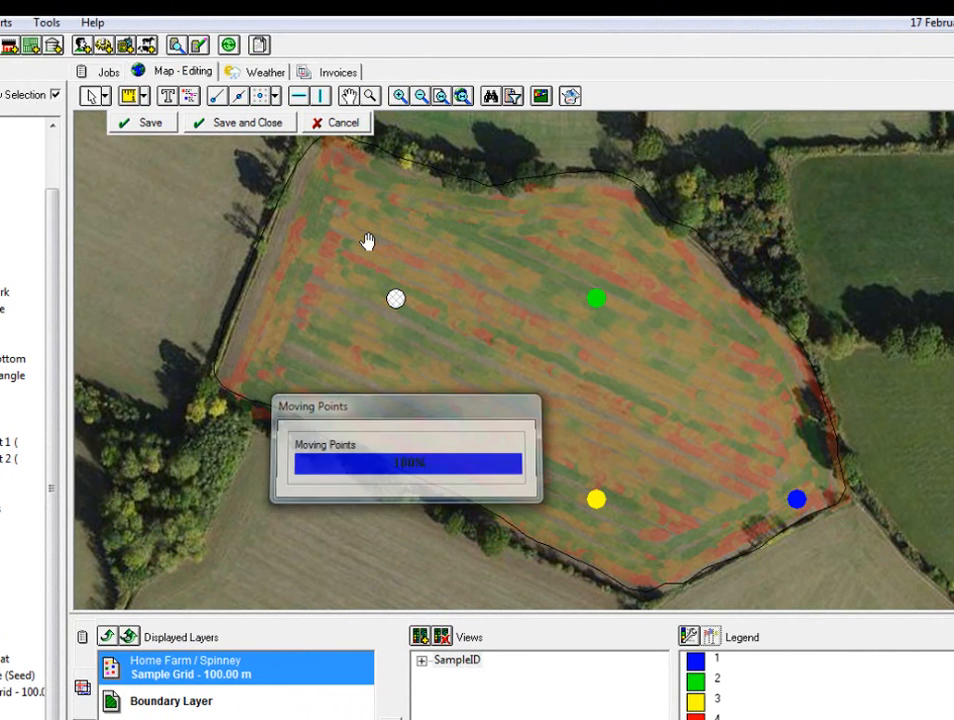
{"action": "left_click", "coordinate": [595, 297]}
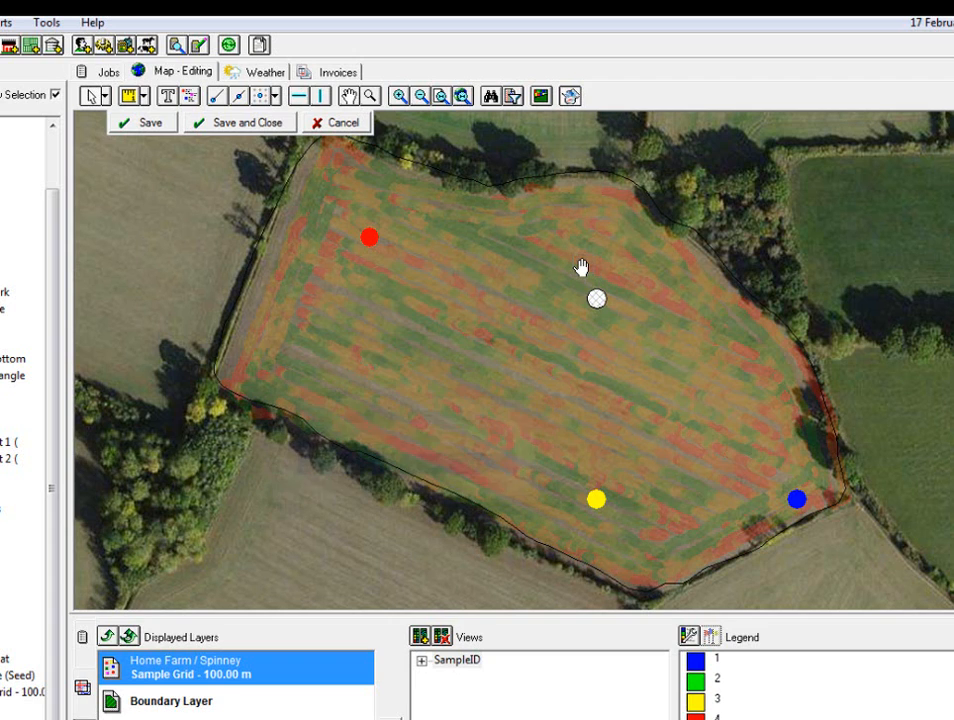
{"action": "left_click", "coordinate": [580, 267]}
{"action": "left_click", "coordinate": [597, 499]}
{"action": "left_click", "coordinate": [572, 447]}
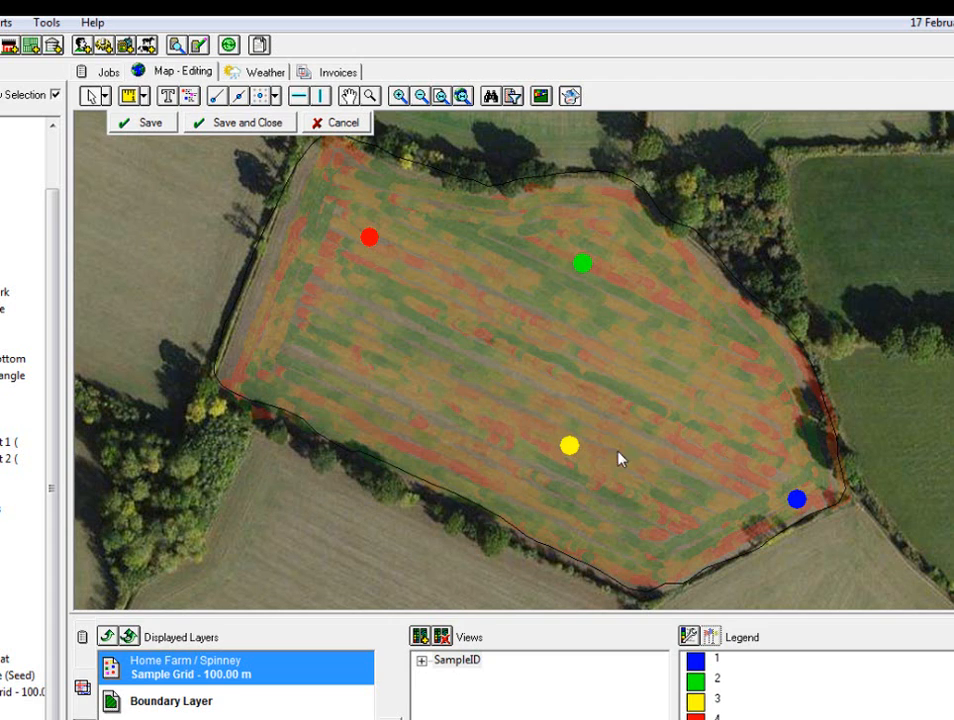
{"action": "left_click", "coordinate": [797, 499]}
{"action": "left_click", "coordinate": [702, 408]}
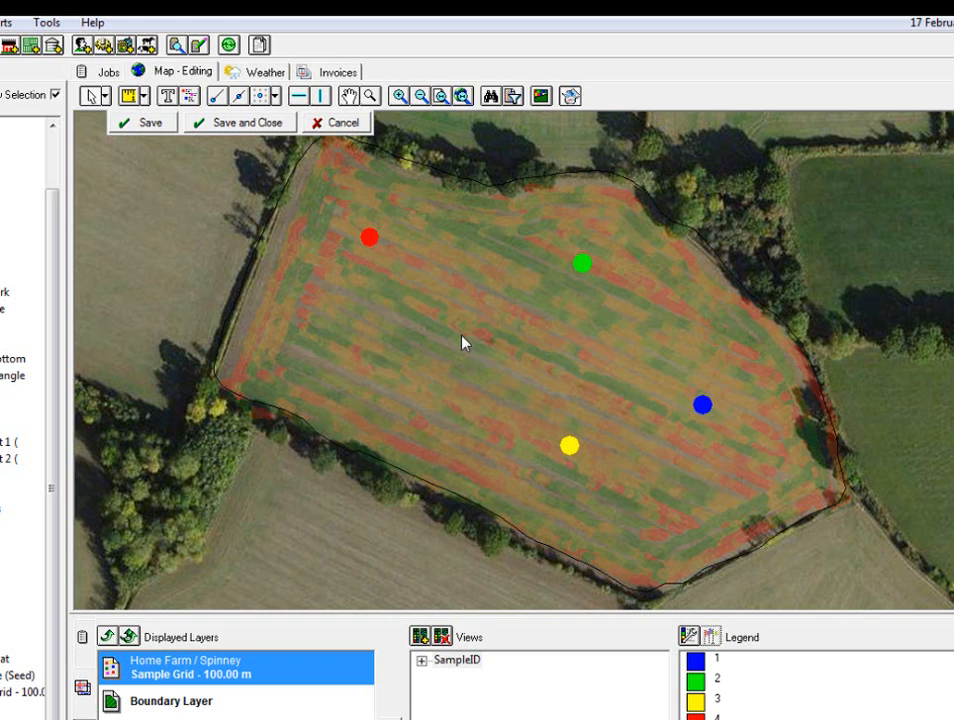
Add a sample point with SampleID 5 south-east of point 4, then save and close the layer edits.
{"action": "left_click", "coordinate": [190, 99]}
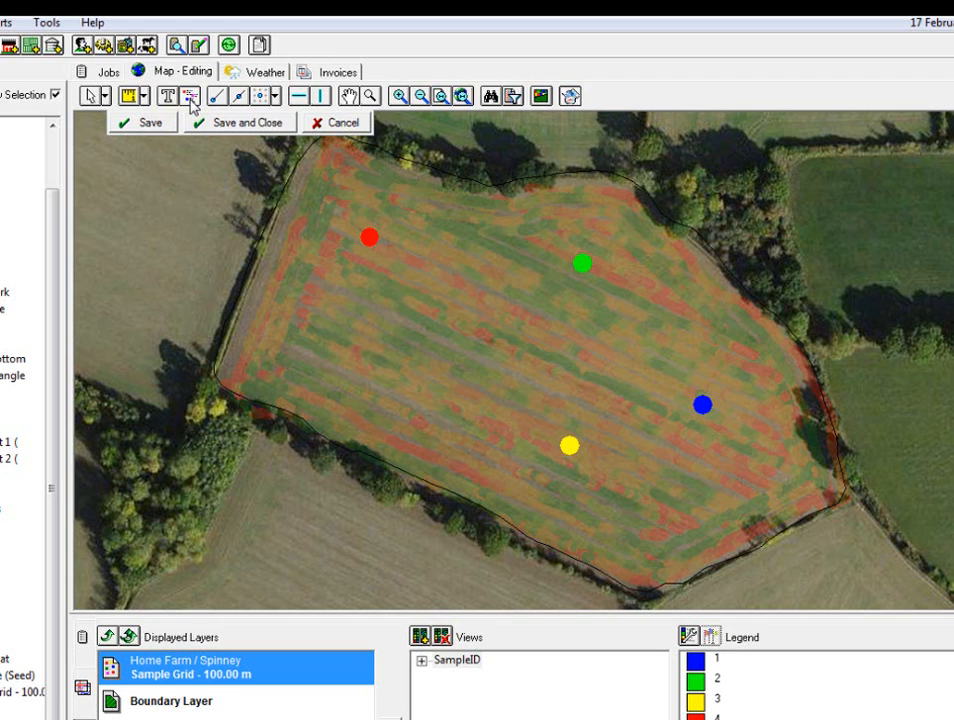
{"action": "left_click", "coordinate": [432, 343]}
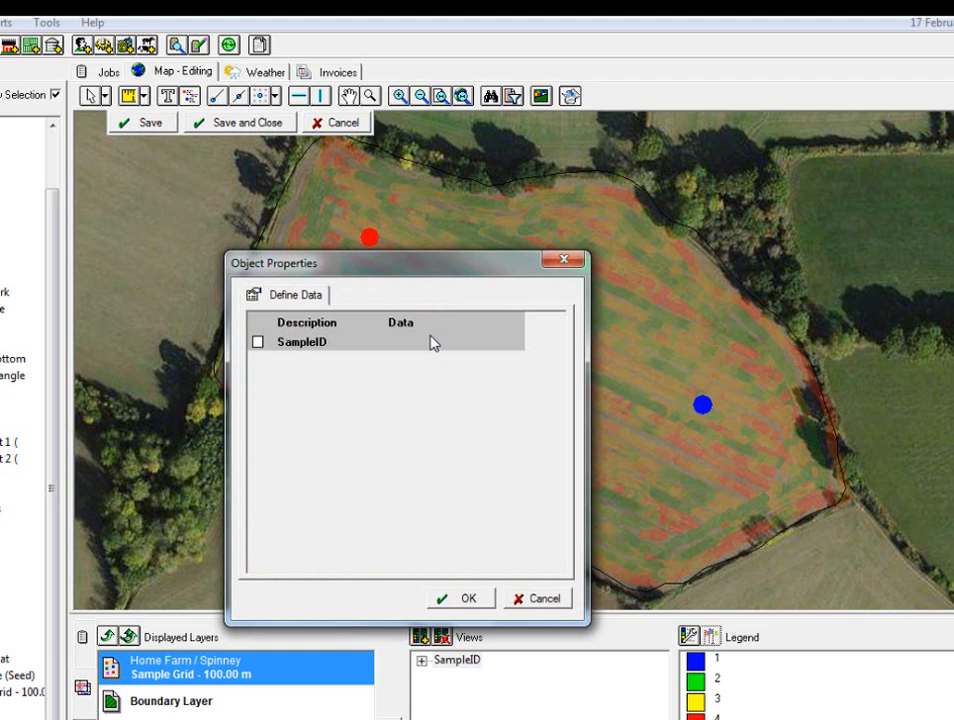
{"action": "left_click", "coordinate": [258, 344]}
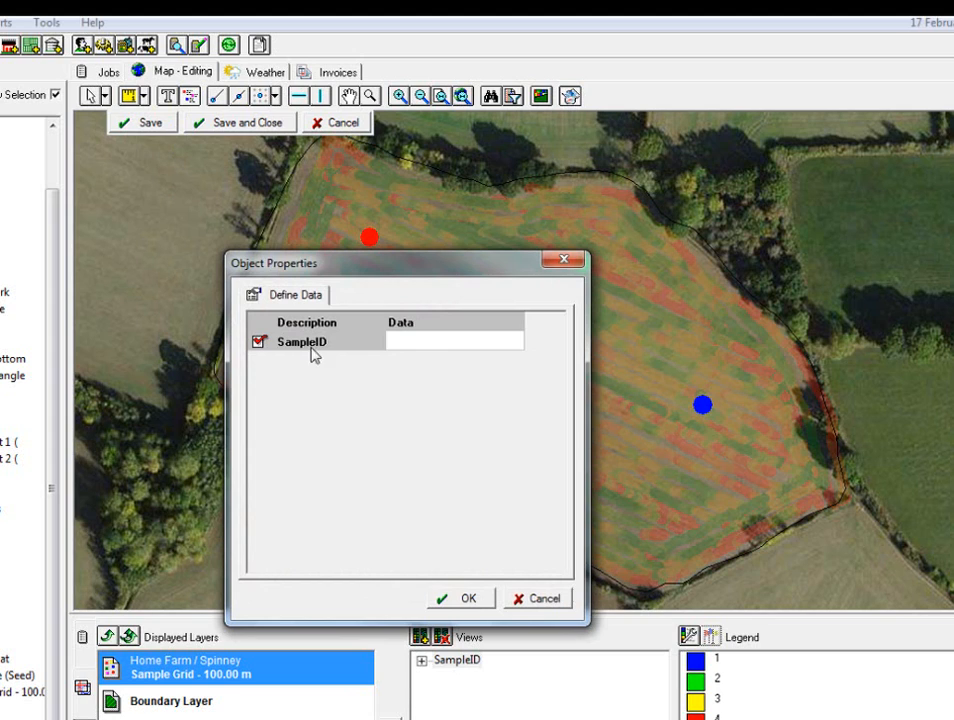
{"action": "left_click", "coordinate": [454, 340]}
{"action": "type", "text": "5"}
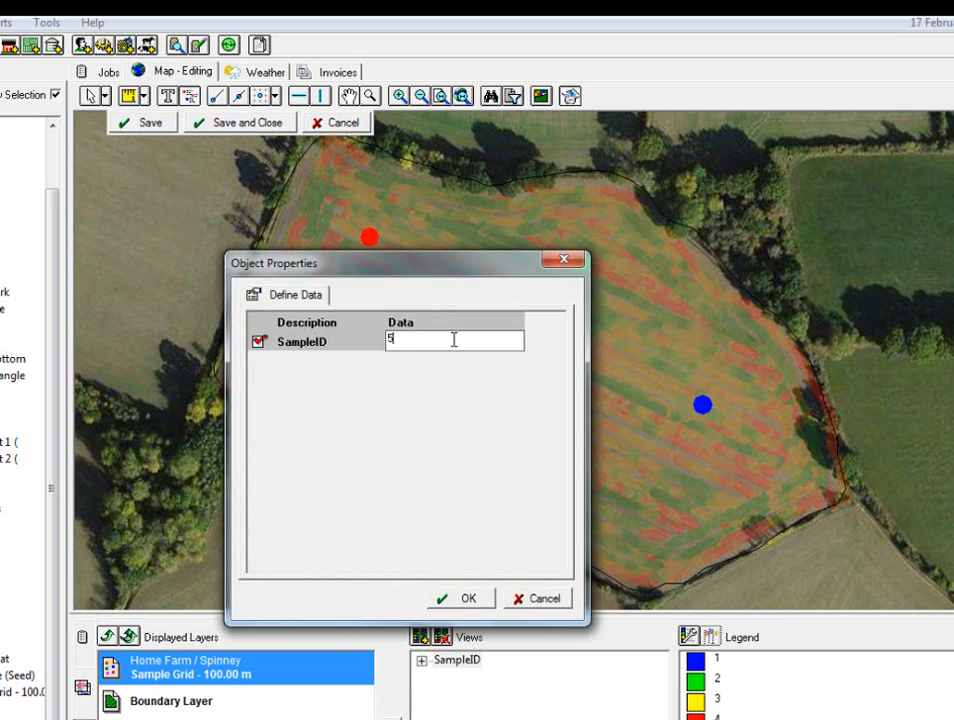
{"action": "left_click", "coordinate": [479, 602]}
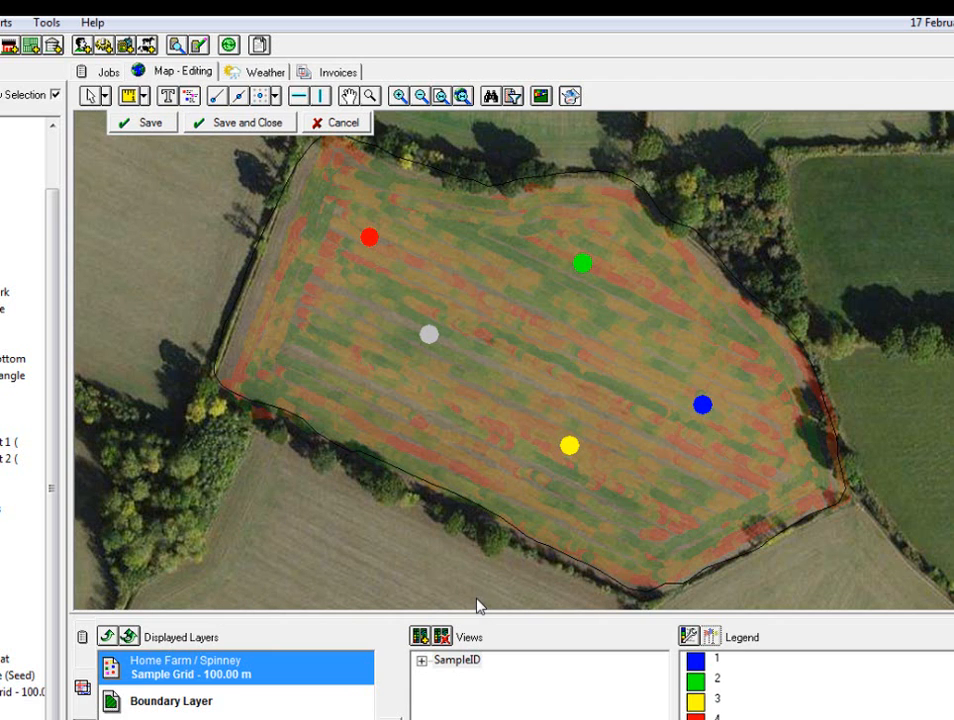
{"action": "double_click", "coordinate": [428, 336]}
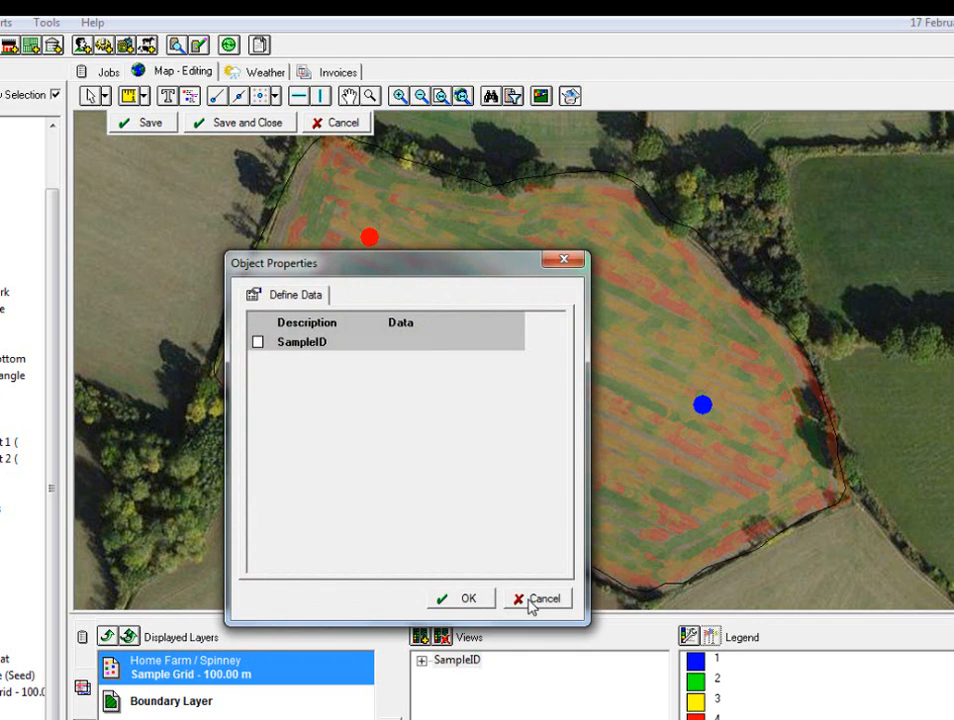
{"action": "left_click", "coordinate": [537, 599]}
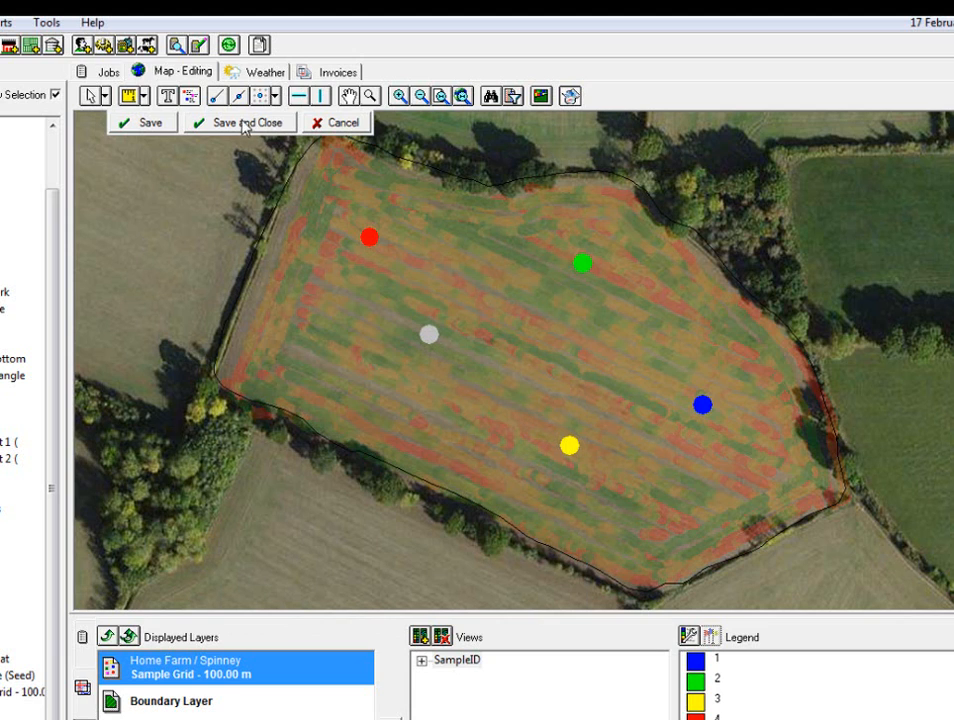
{"action": "left_click", "coordinate": [203, 130]}
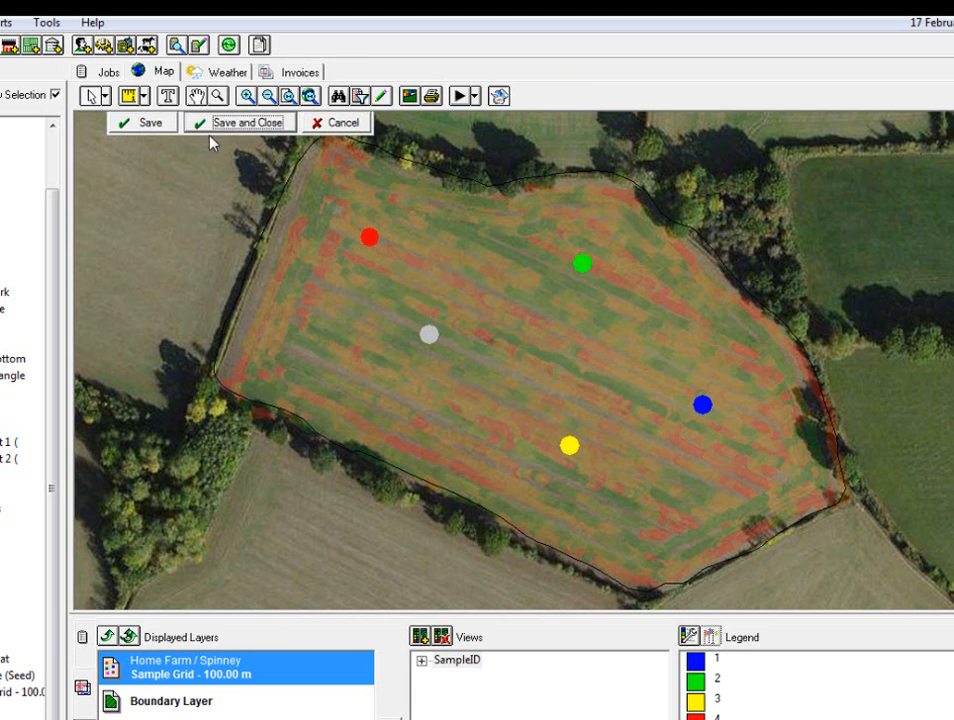
Move sample point 5 west-south-west so it sits below point 4, and save the Sample Grid layer.
{"action": "left_click", "coordinate": [427, 340]}
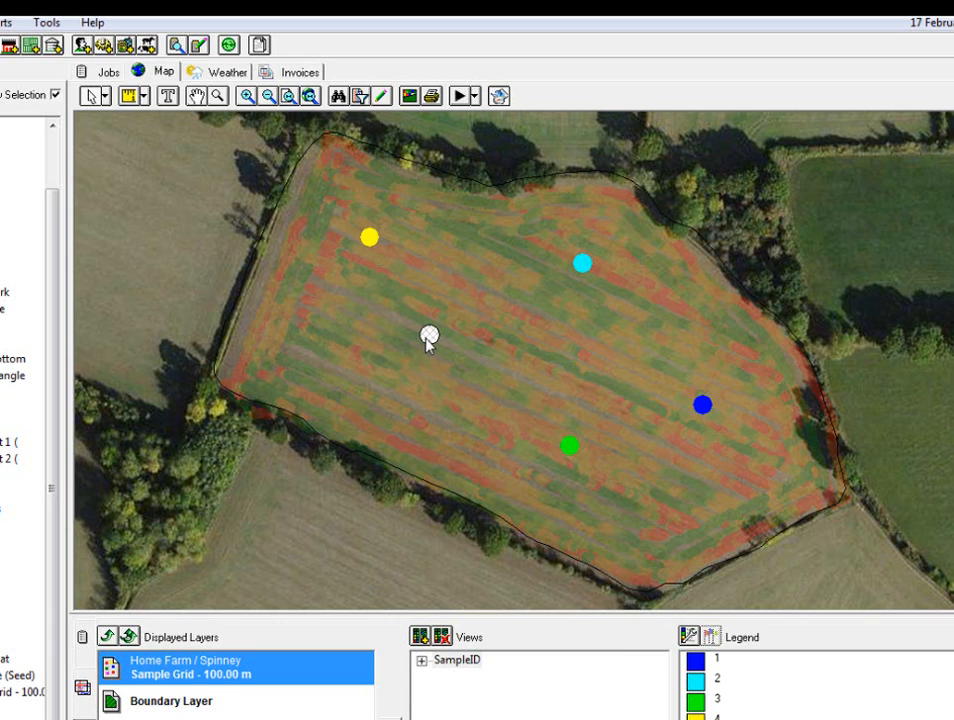
{"action": "left_click", "coordinate": [383, 96]}
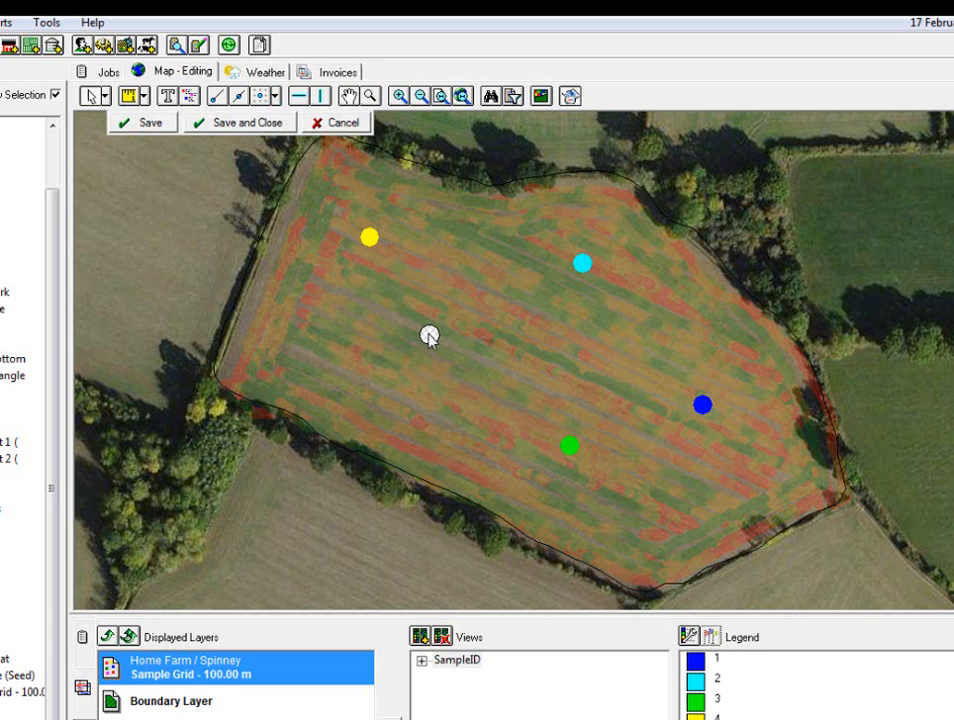
{"action": "left_click", "coordinate": [360, 356]}
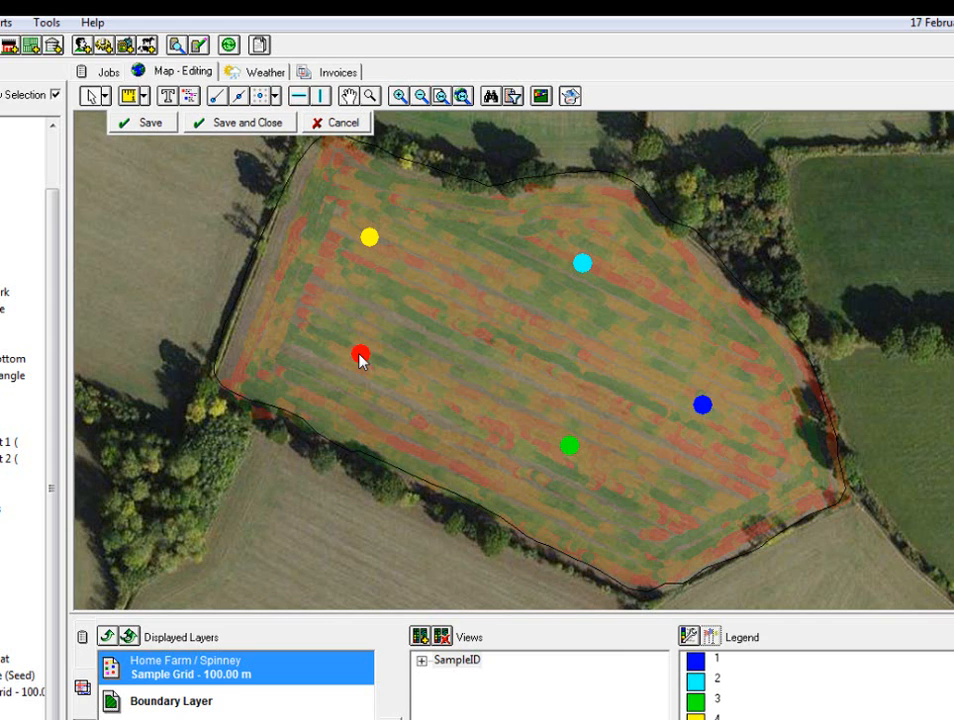
{"action": "left_click", "coordinate": [231, 123]}
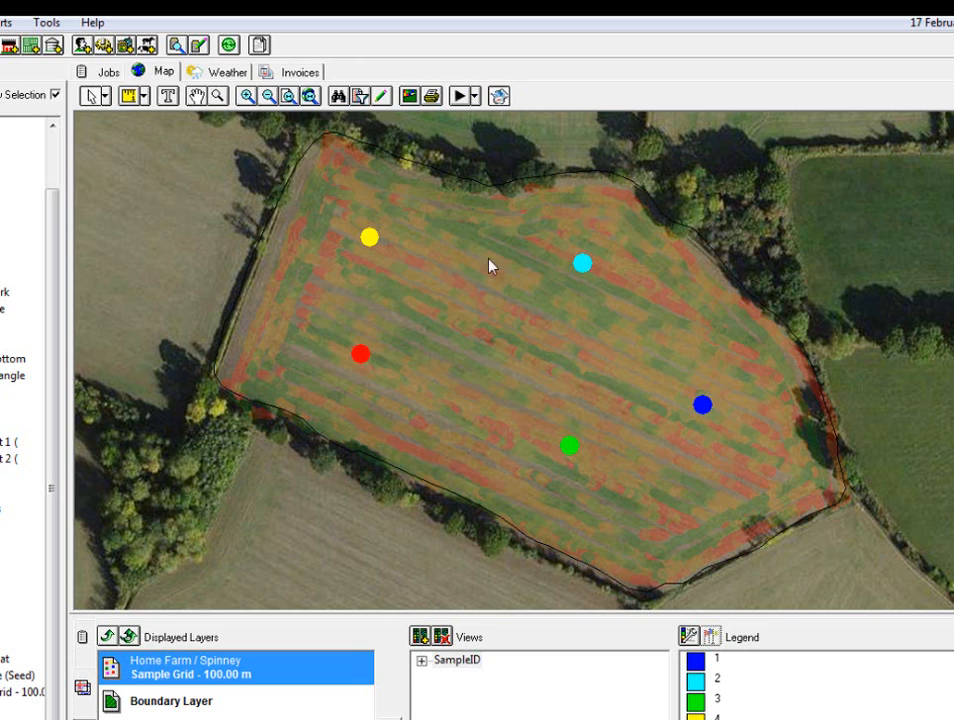
Select the sample points around the field one after another to review the sampling route.
{"action": "left_click", "coordinate": [703, 406]}
{"action": "left_click", "coordinate": [582, 264]}
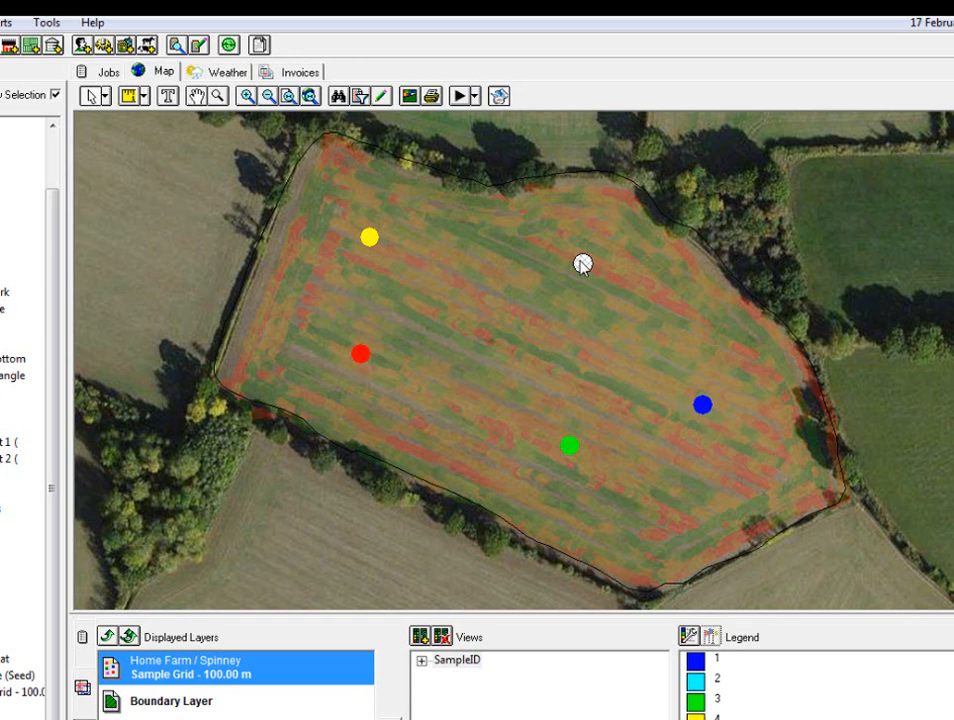
{"action": "left_click", "coordinate": [570, 447]}
{"action": "left_click", "coordinate": [703, 404]}
{"action": "left_click", "coordinate": [579, 264]}
{"action": "left_click", "coordinate": [370, 242]}
{"action": "left_click", "coordinate": [362, 356]}
{"action": "left_click", "coordinate": [573, 452]}
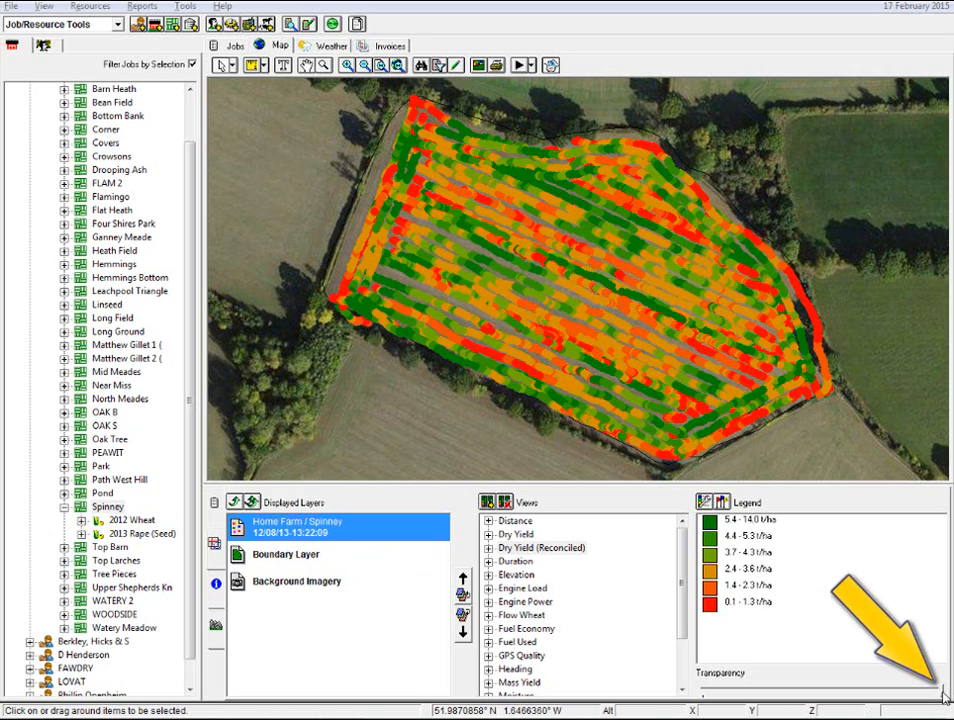
On the map without a sample grid, fade the Spinney yield layer to mostly transparent and raise the Boundary Layer to first place.
{"action": "left_click_drag", "start_coordinate": [943, 697], "coordinate": [760, 692]}
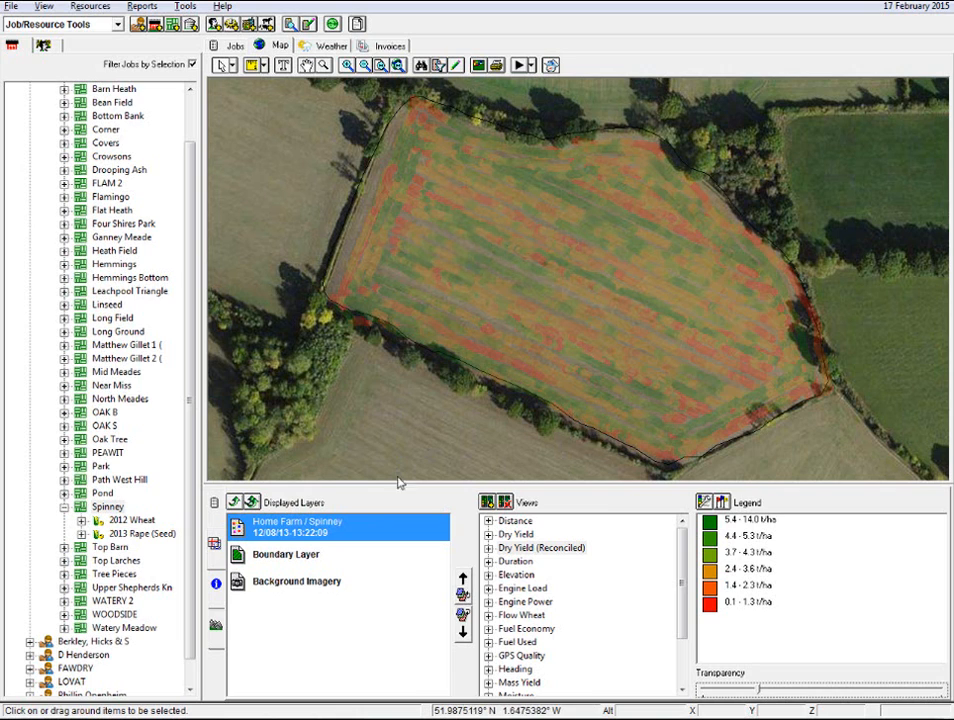
{"action": "left_click", "coordinate": [300, 555]}
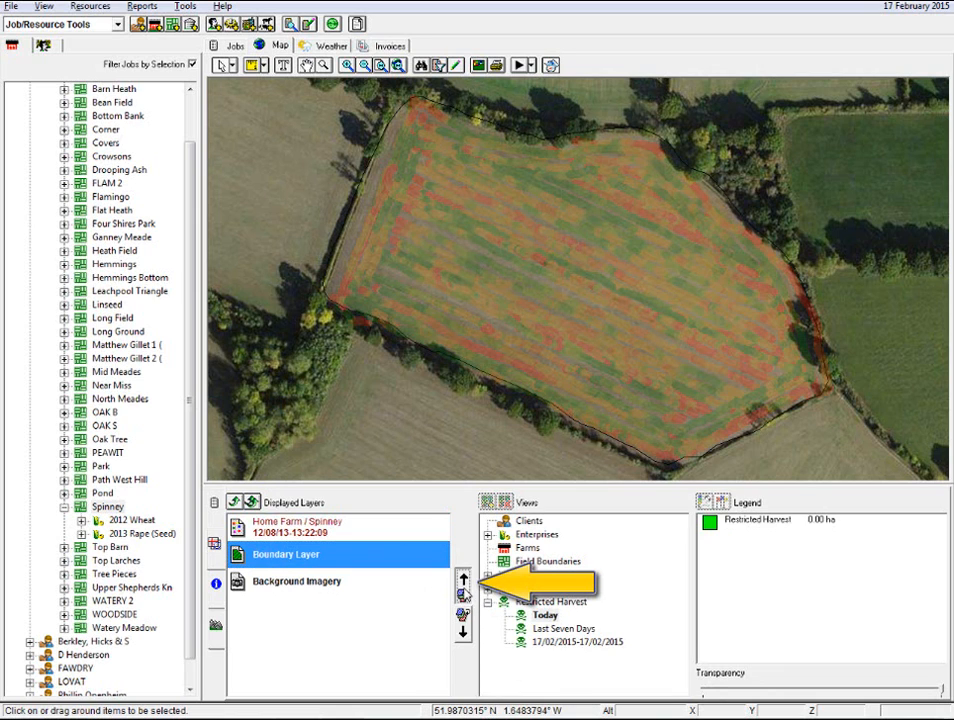
{"action": "left_click", "coordinate": [463, 582]}
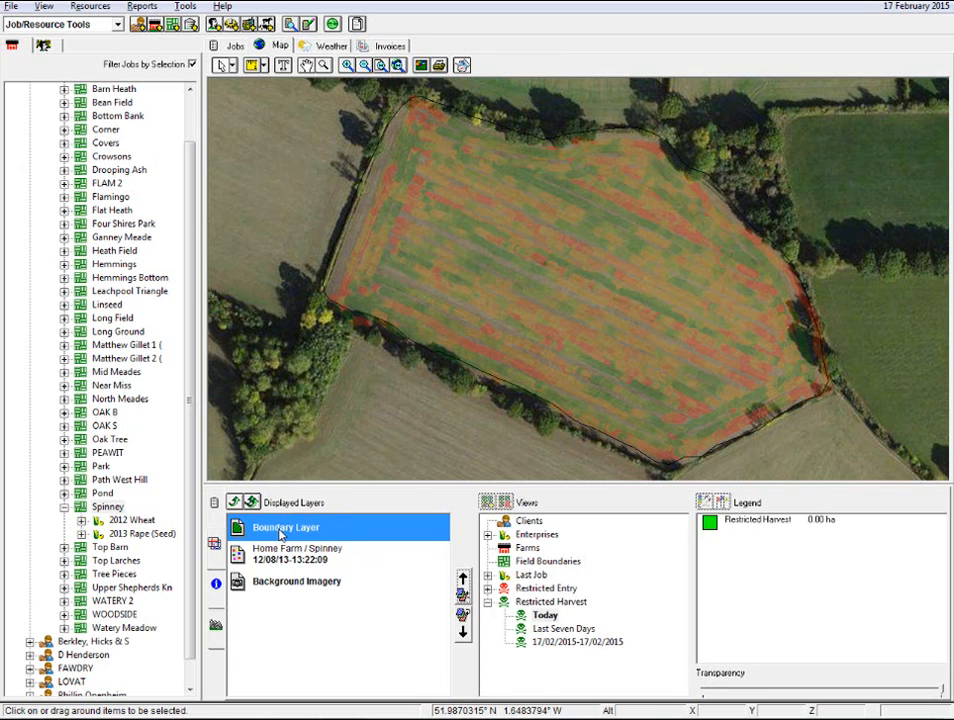
Create a points-only uniform 100 m sampling grid for Spinney without a planned job, anchored outside the south-east corner and tilted slightly clockwise.
{"action": "right_click", "coordinate": [540, 267]}
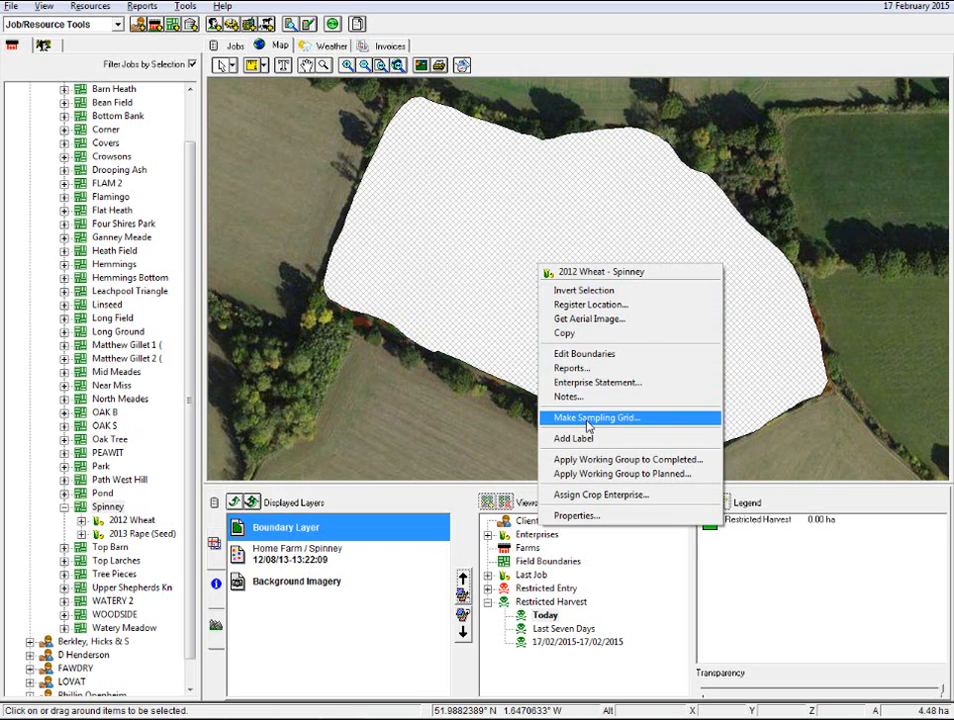
{"action": "left_click", "coordinate": [588, 421]}
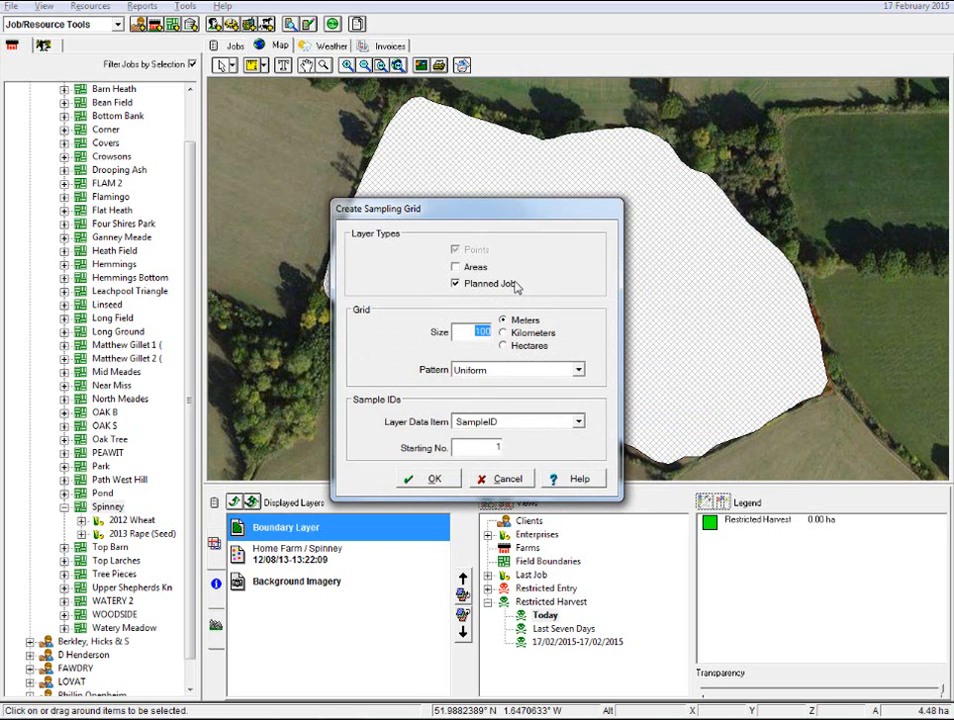
{"action": "left_click", "coordinate": [456, 284]}
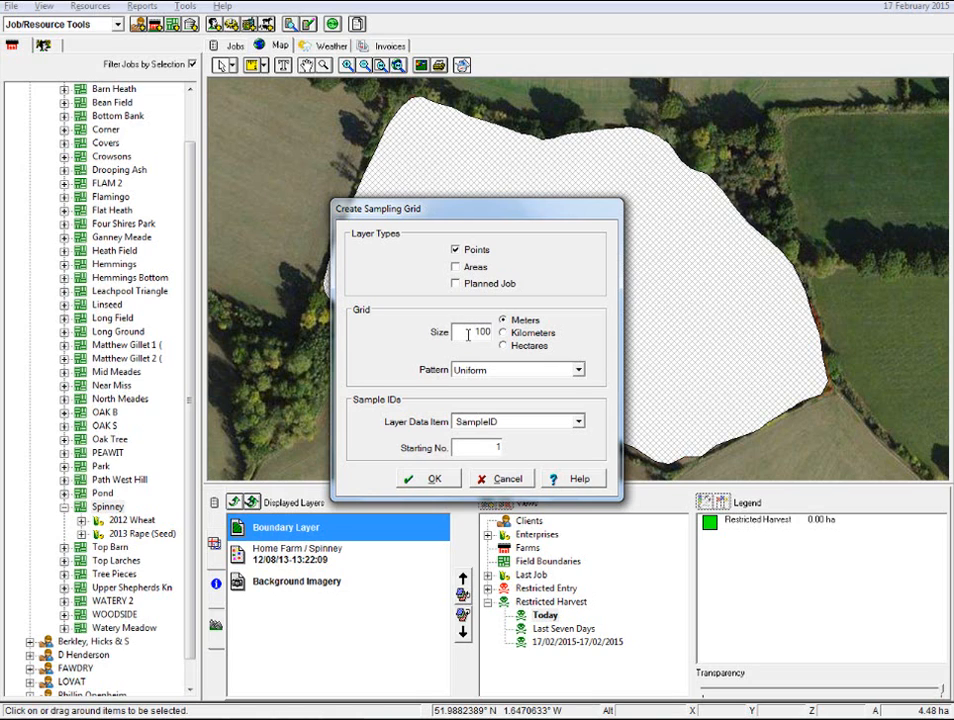
{"action": "left_click", "coordinate": [425, 480]}
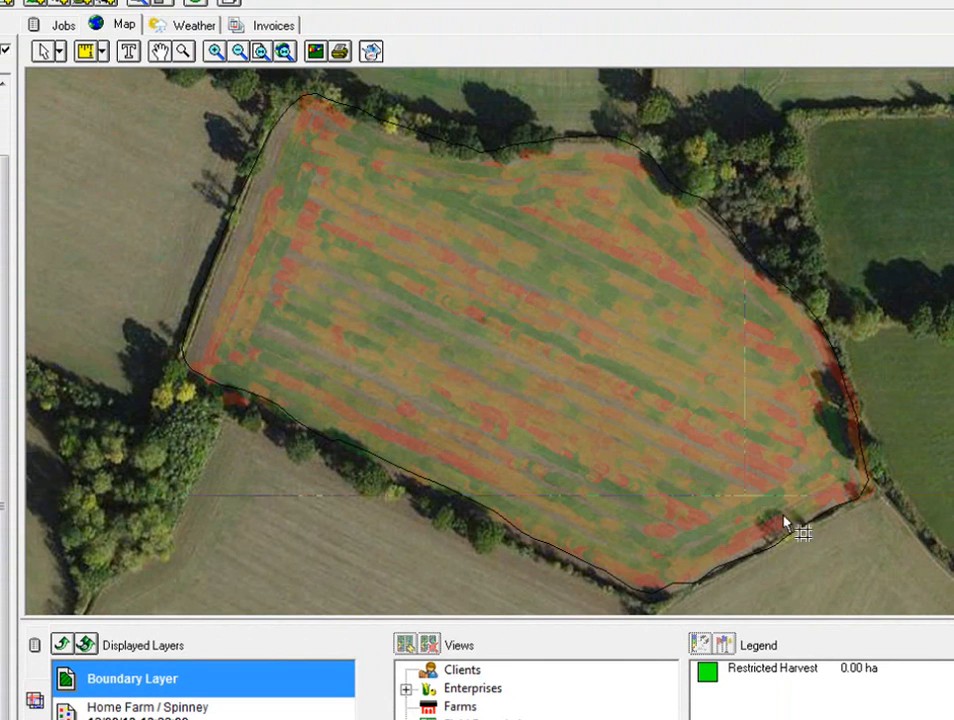
{"action": "left_click", "coordinate": [922, 607]}
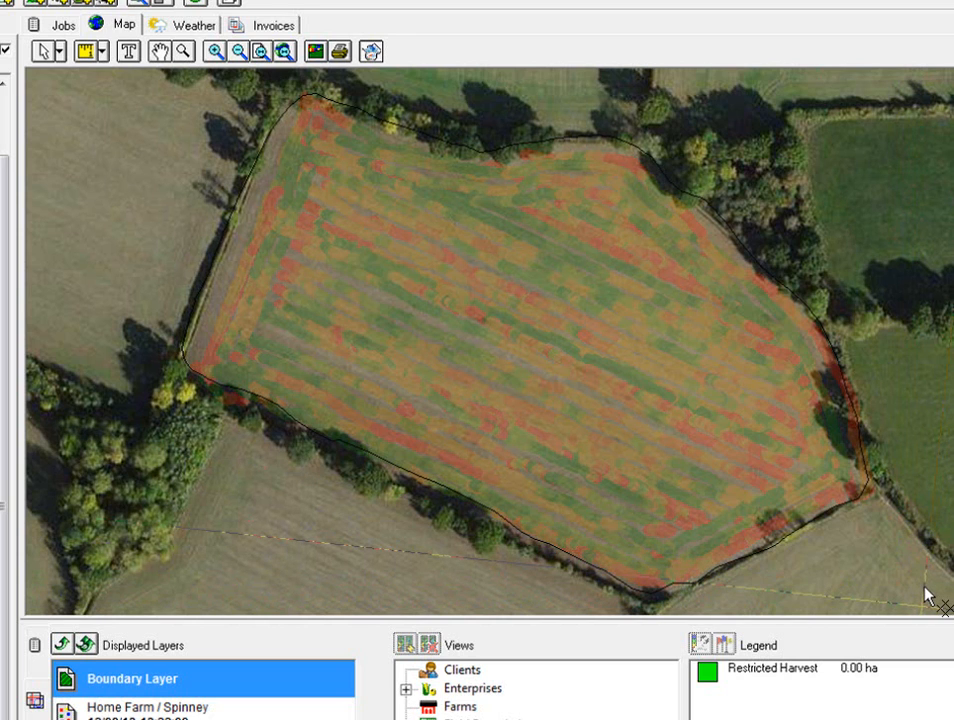
{"action": "left_click", "coordinate": [925, 592]}
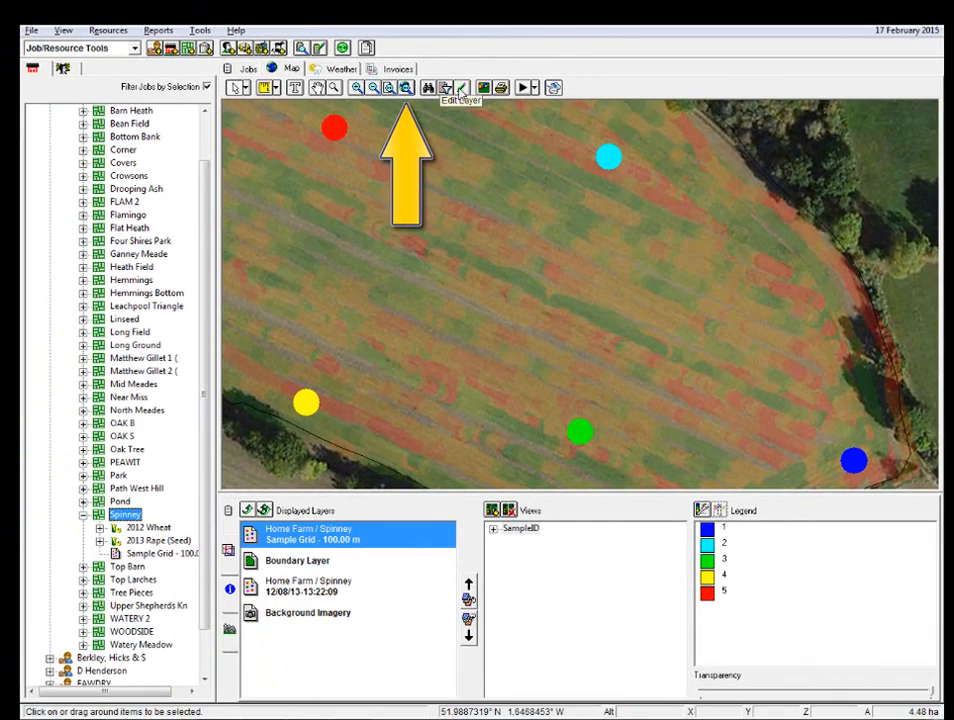
Move sample points 1 and 4 north-west, away from the field edges, then save and close the Sample Grid edits.
{"action": "left_click", "coordinate": [406, 88]}
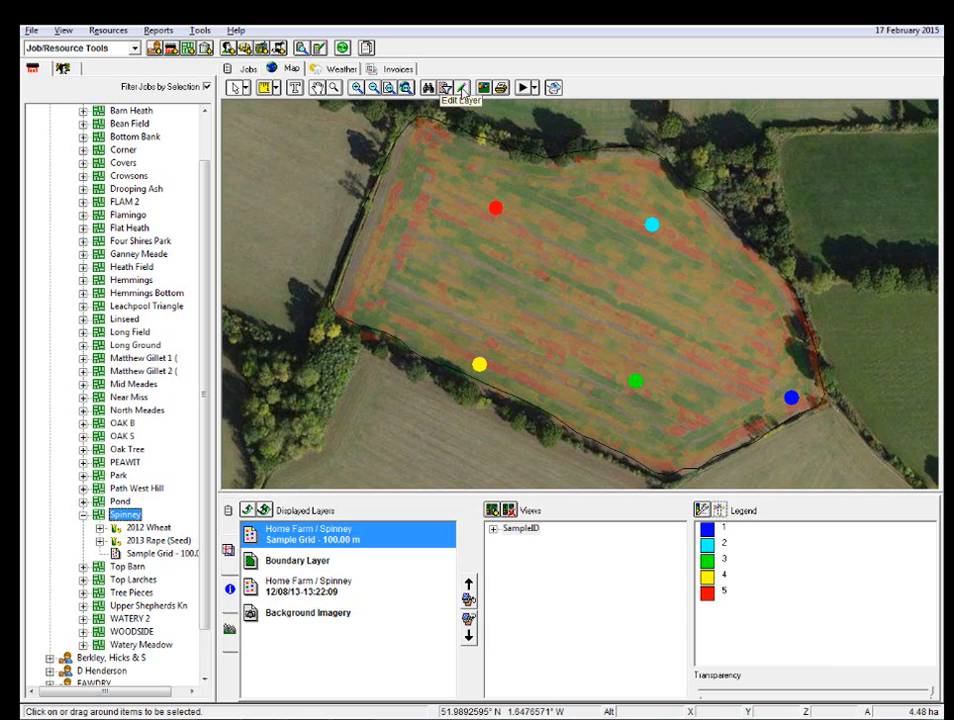
{"action": "left_click", "coordinate": [461, 88]}
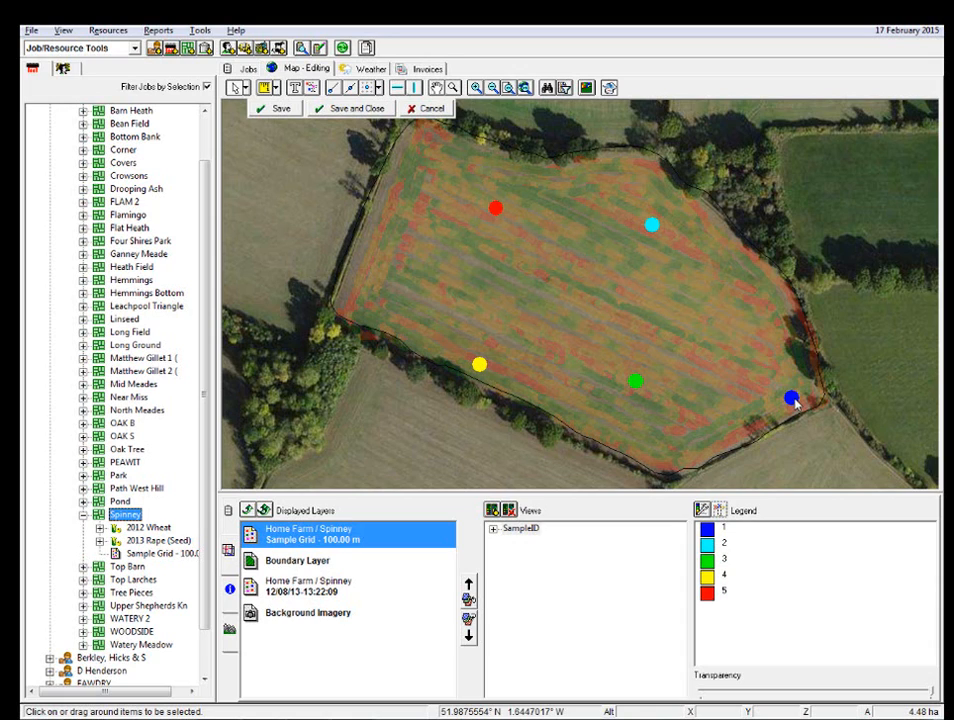
{"action": "left_click_drag", "start_coordinate": [792, 399], "coordinate": [793, 399]}
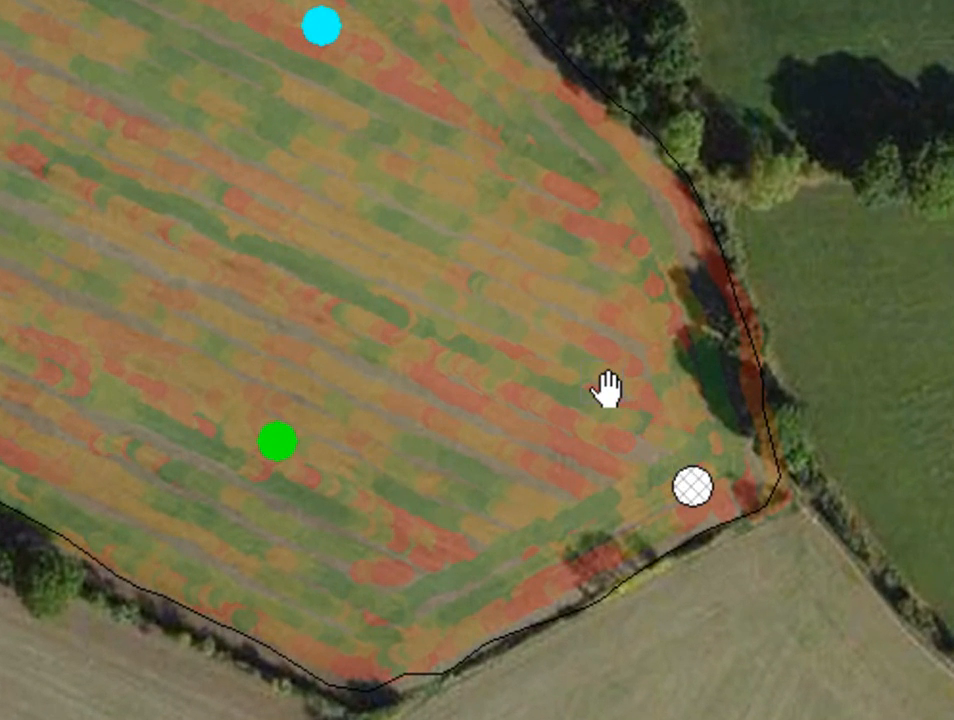
{"action": "left_click", "coordinate": [545, 280]}
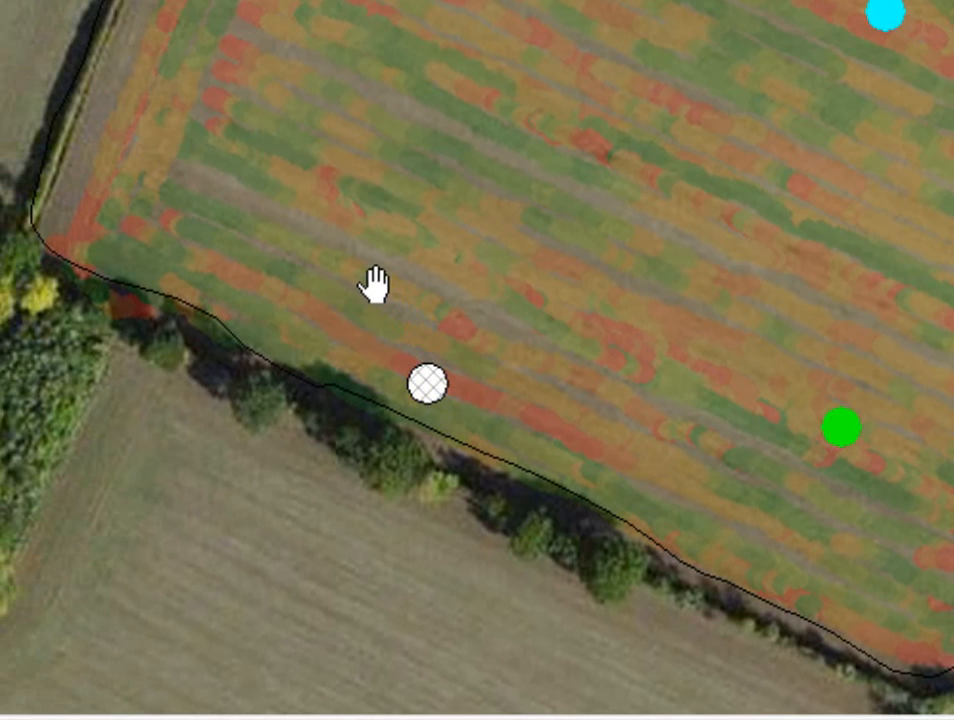
{"action": "left_click", "coordinate": [293, 182]}
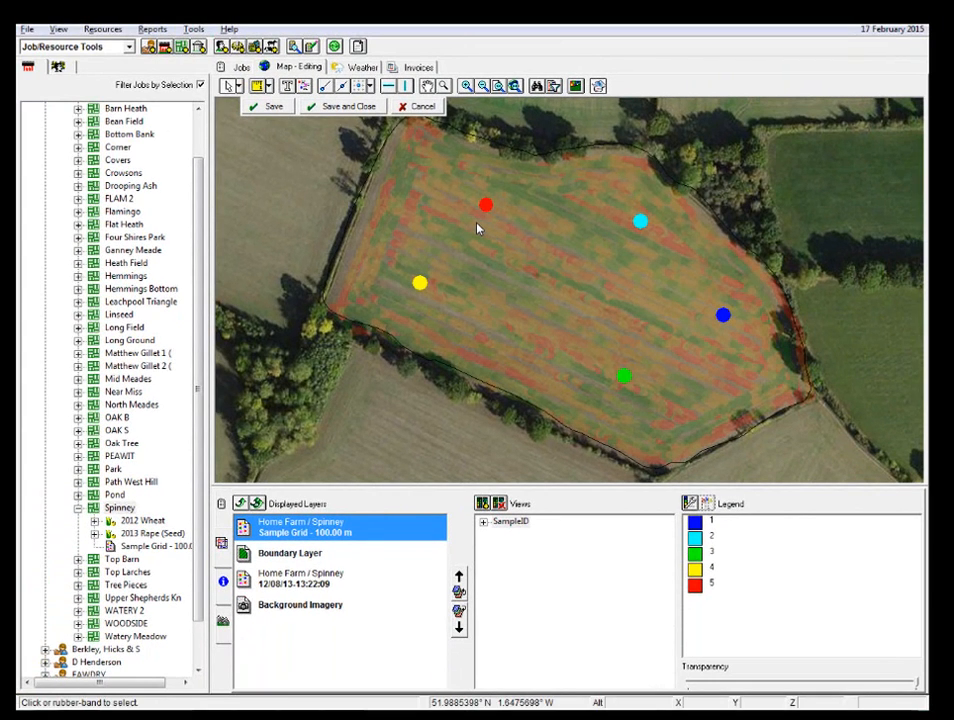
{"action": "left_click", "coordinate": [340, 106]}
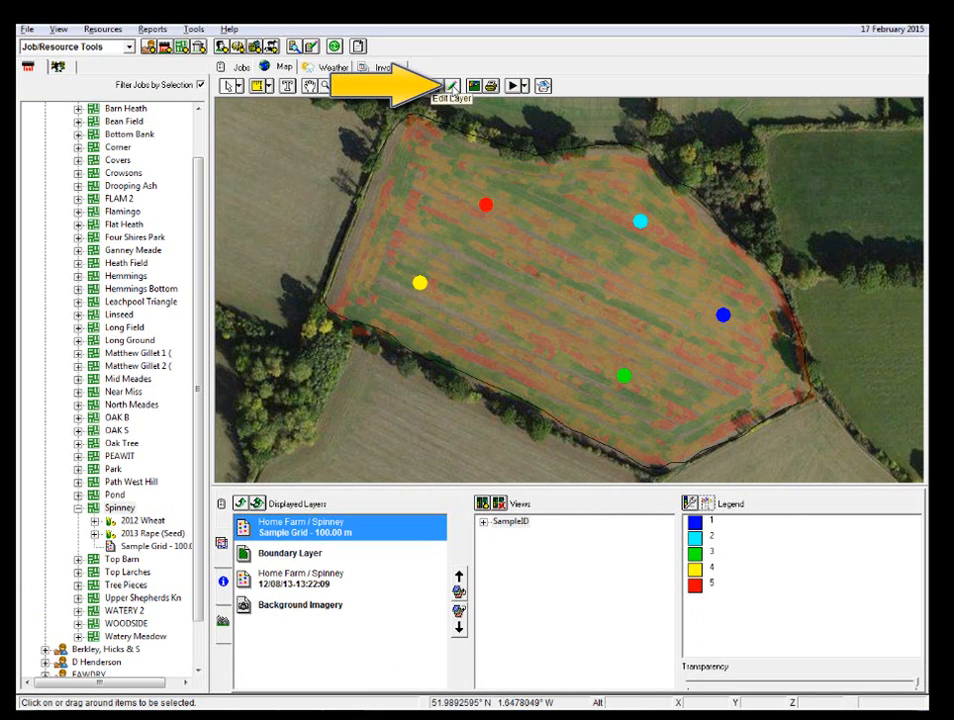
Add a sample point with SampleID 6 in the middle of the field, then save and close the layer edits.
{"action": "left_click", "coordinate": [450, 87]}
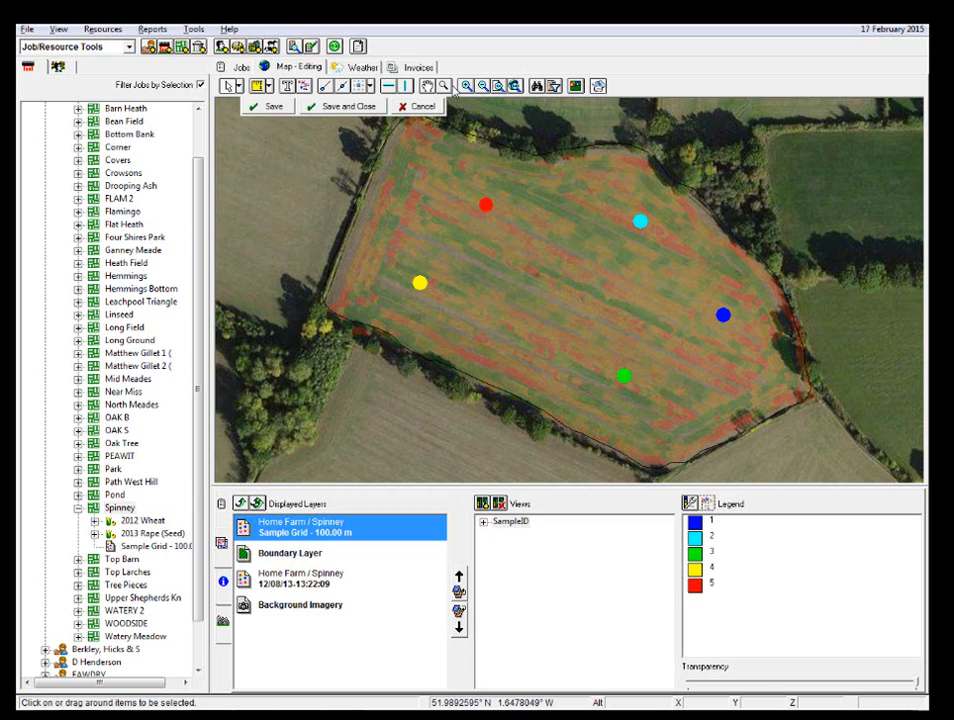
{"action": "left_click", "coordinate": [305, 87]}
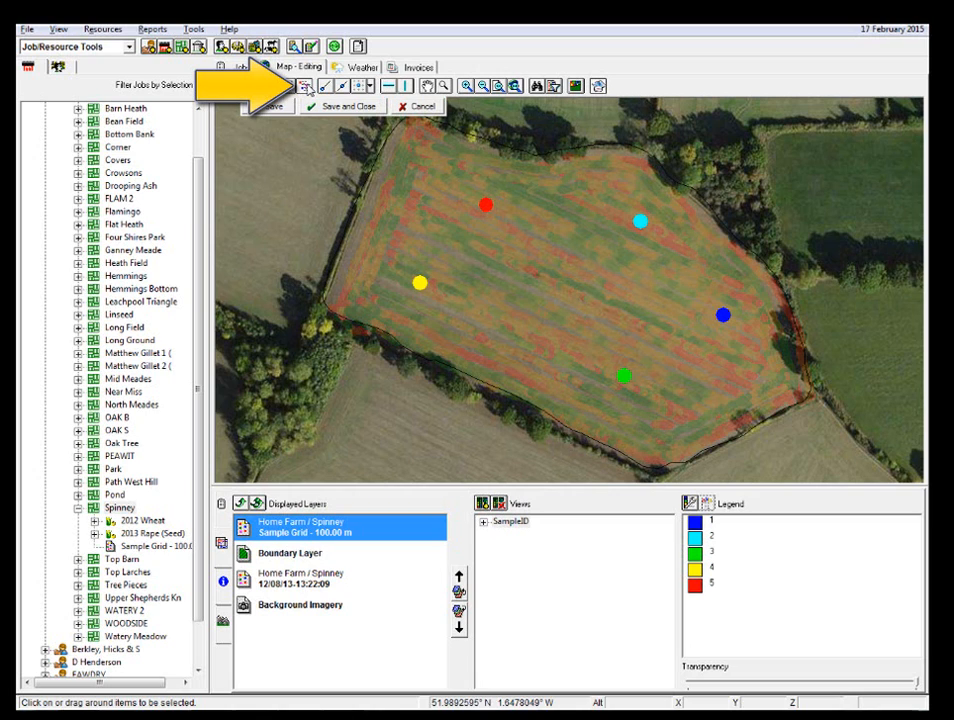
{"action": "left_click", "coordinate": [561, 286]}
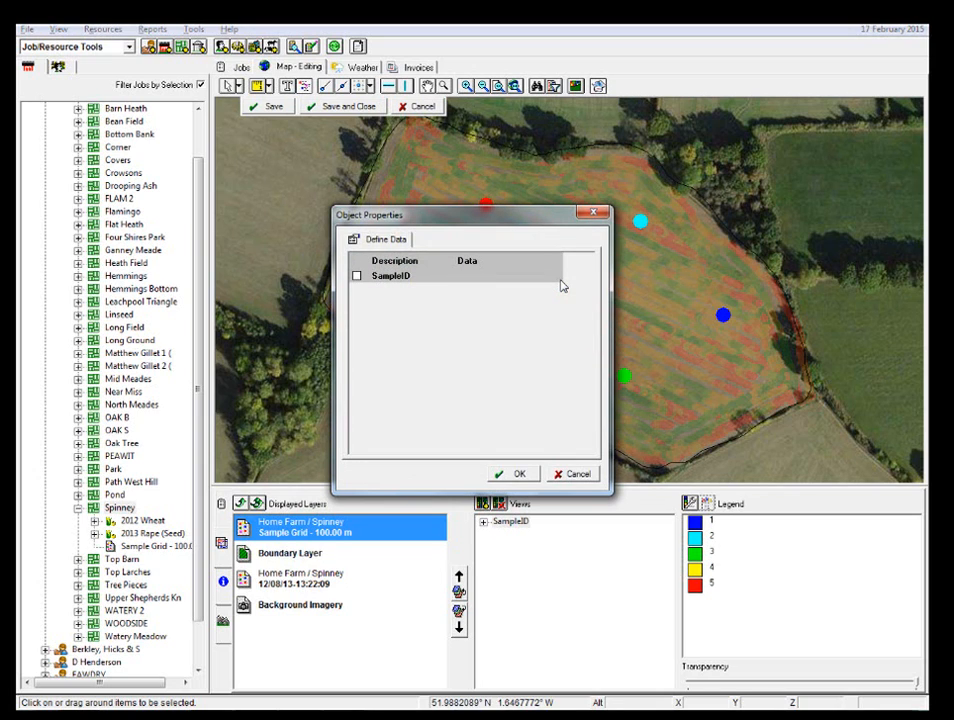
{"action": "left_click", "coordinate": [357, 276]}
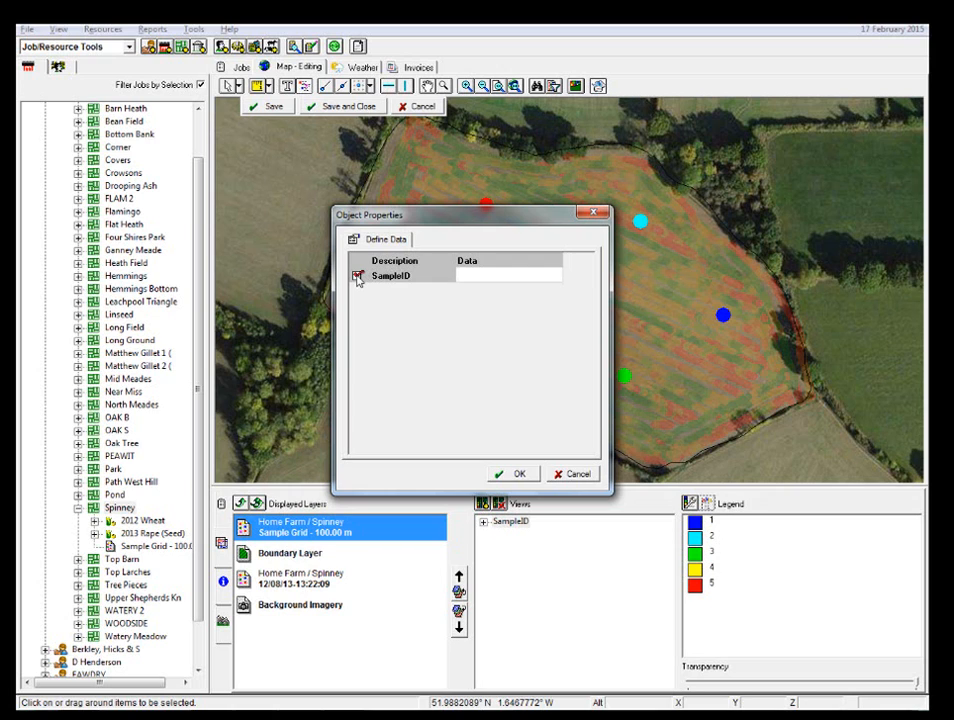
{"action": "left_click", "coordinate": [495, 278]}
{"action": "type", "text": "6"}
{"action": "left_click", "coordinate": [508, 475]}
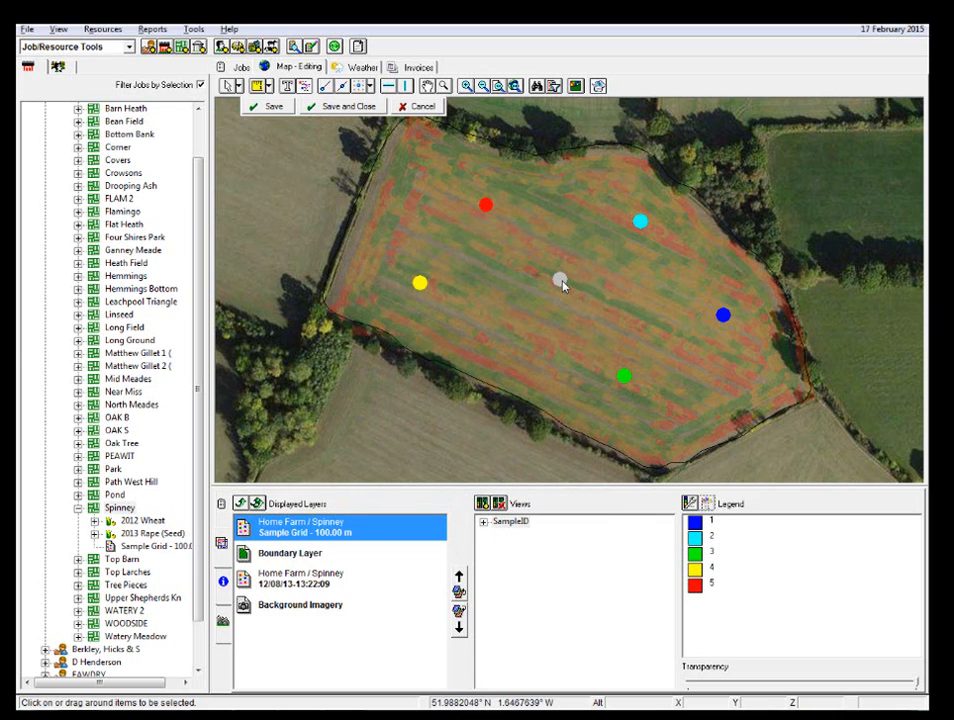
{"action": "left_click", "coordinate": [262, 109]}
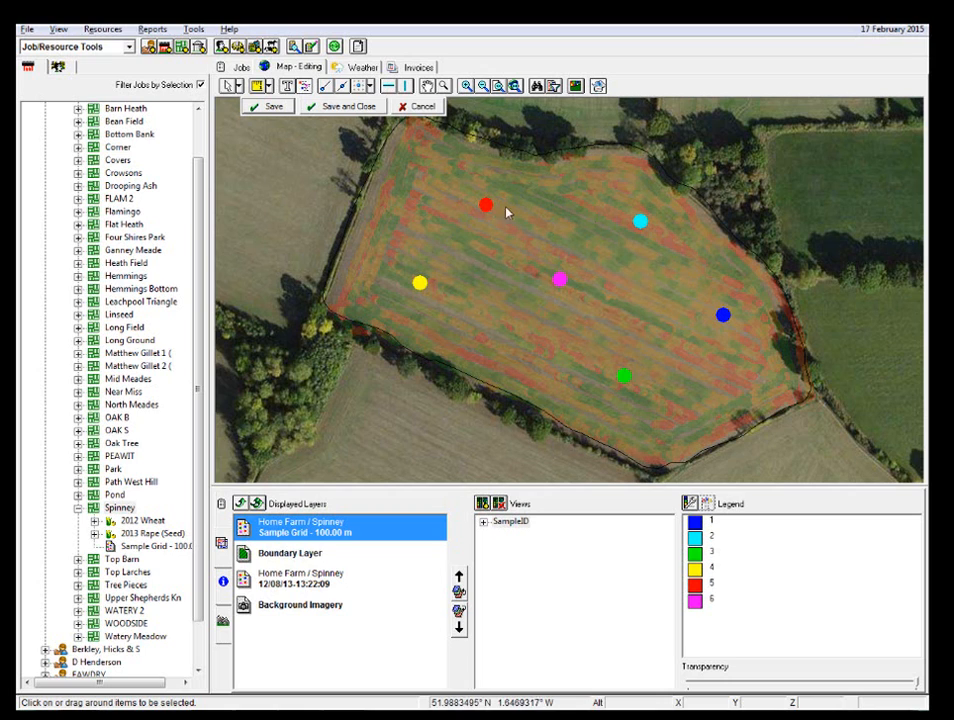
{"action": "left_click", "coordinate": [348, 108]}
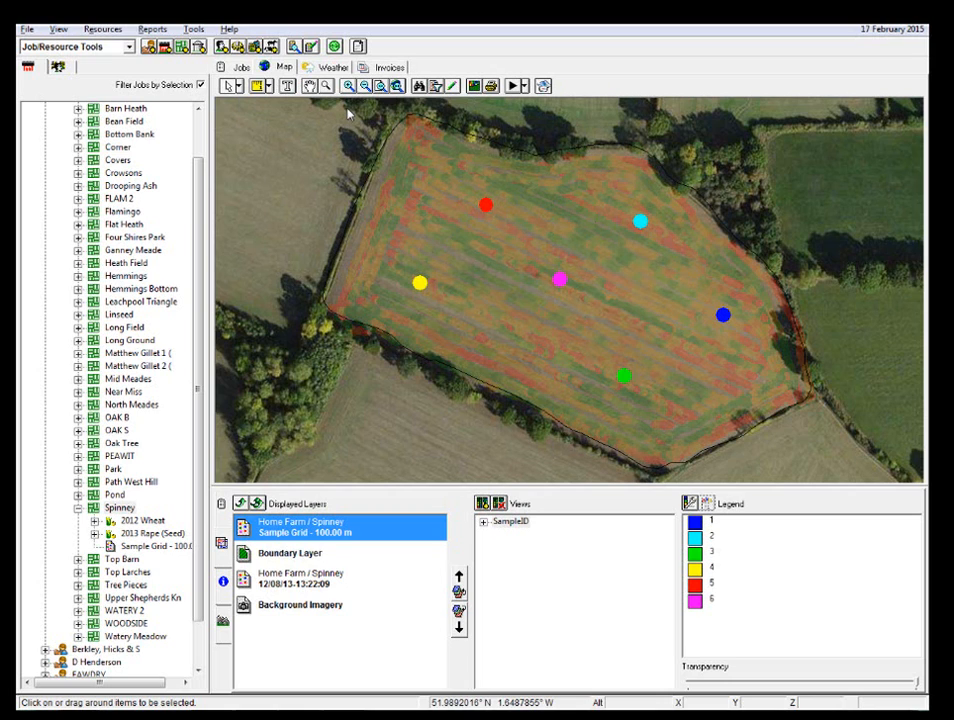
Reopen the Sample Grid layer for editing and set the north-western point's SampleID to 3.
{"action": "left_click", "coordinate": [453, 87]}
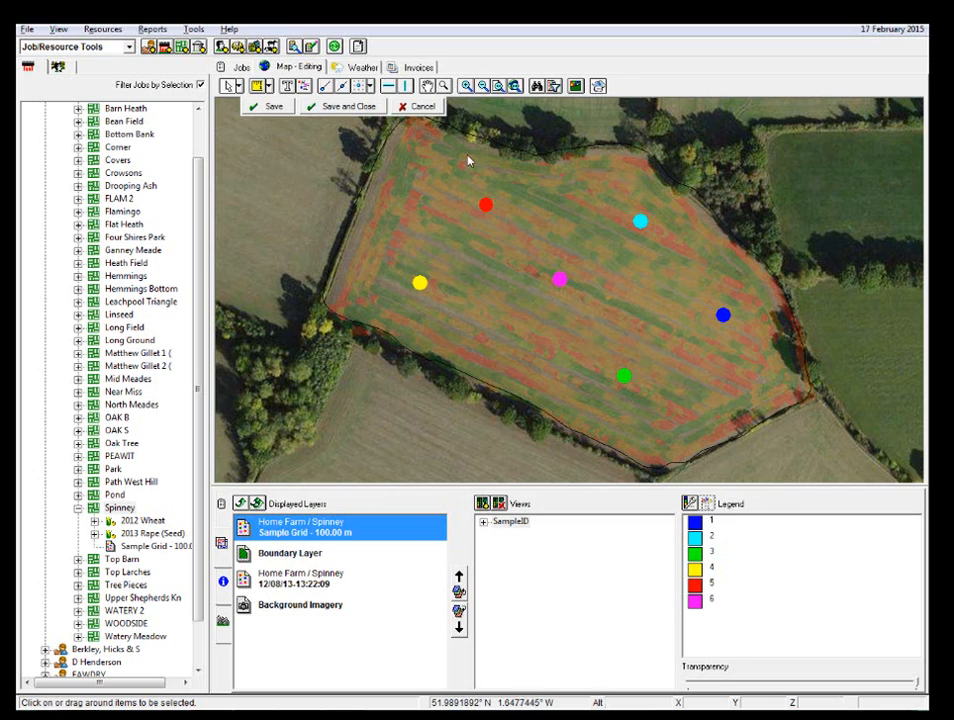
{"action": "left_click", "coordinate": [486, 206]}
{"action": "right_click", "coordinate": [486, 206]}
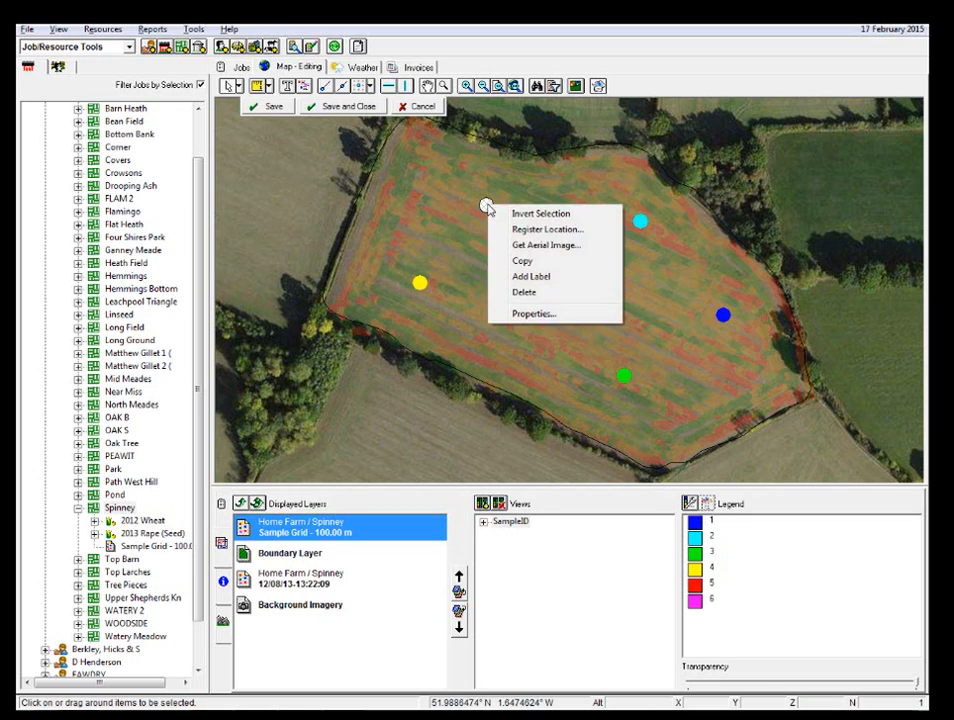
{"action": "left_click", "coordinate": [534, 314]}
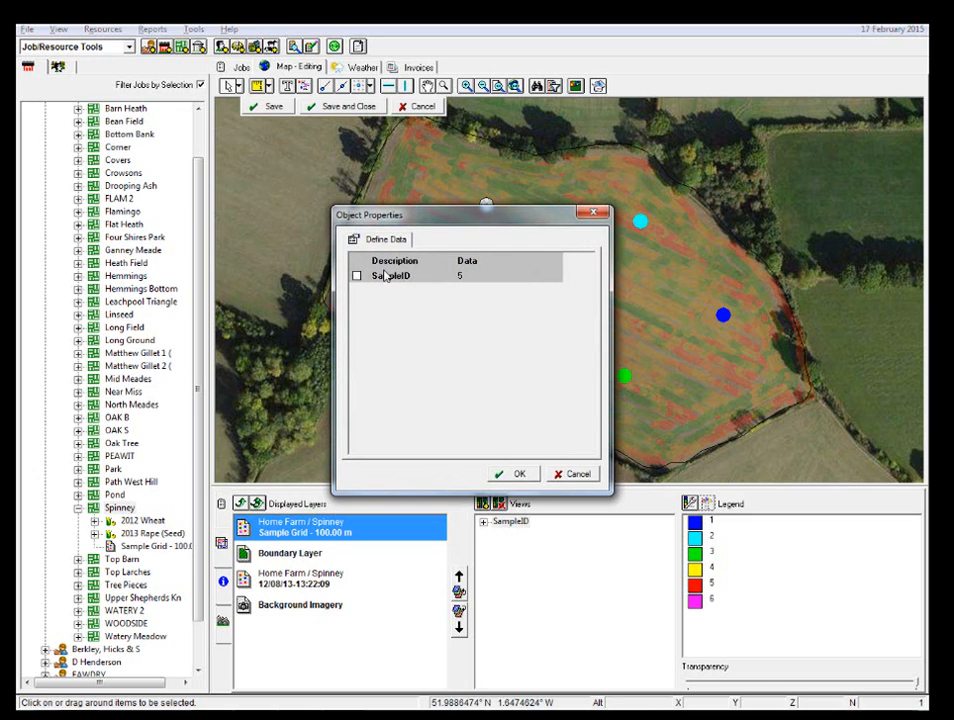
{"action": "left_click", "coordinate": [357, 278]}
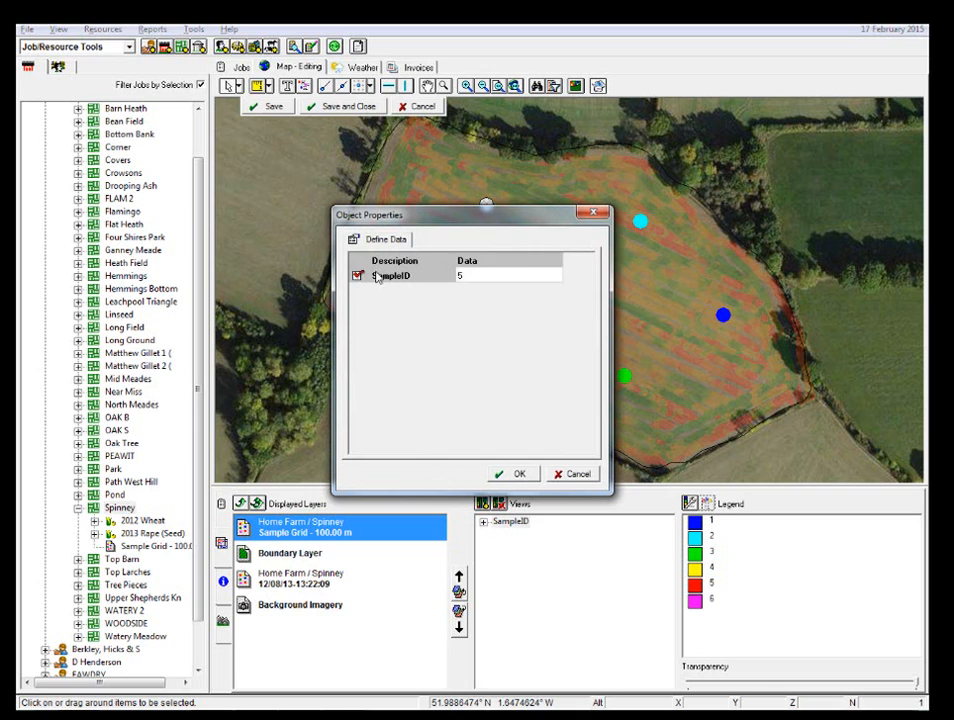
{"action": "double_click", "coordinate": [459, 276]}
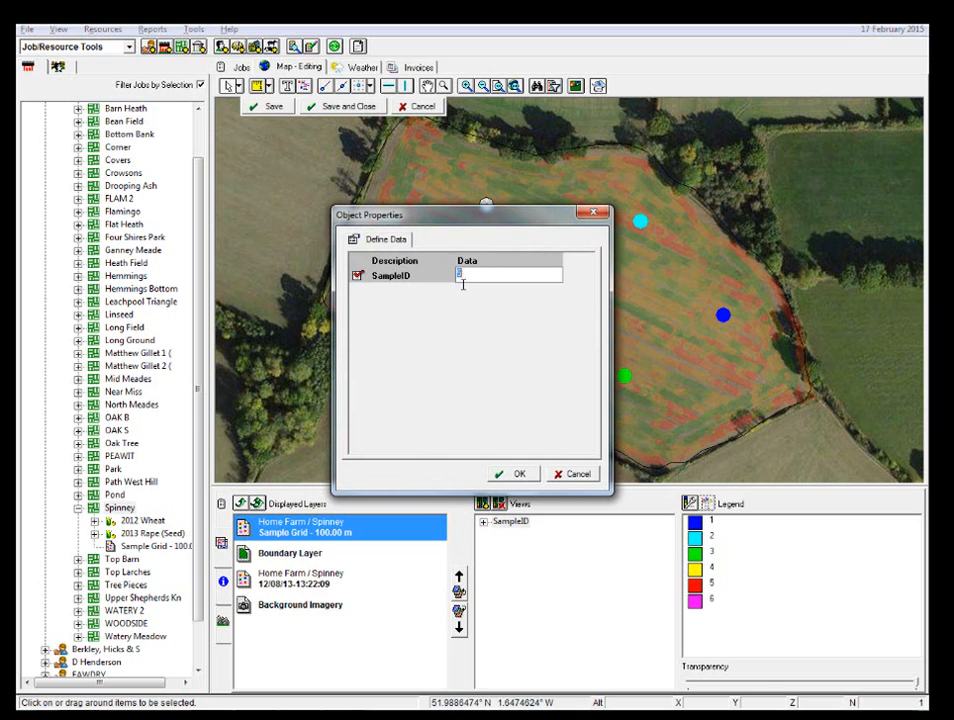
{"action": "left_click", "coordinate": [515, 474]}
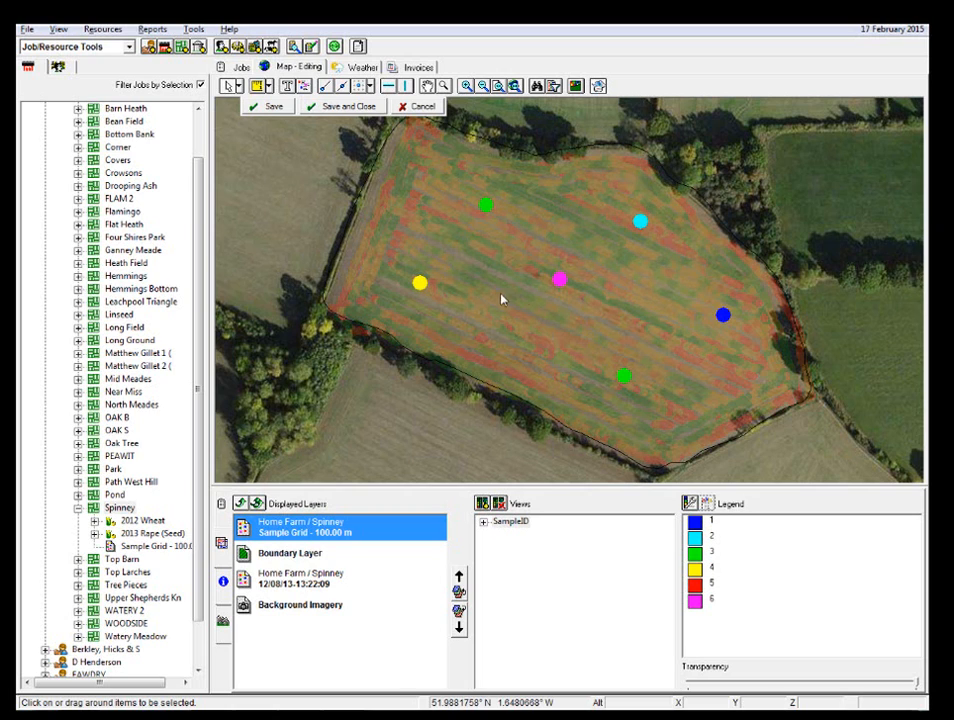
Set the SampleID of the sample point in the middle of the field to 5.
{"action": "left_click", "coordinate": [561, 281]}
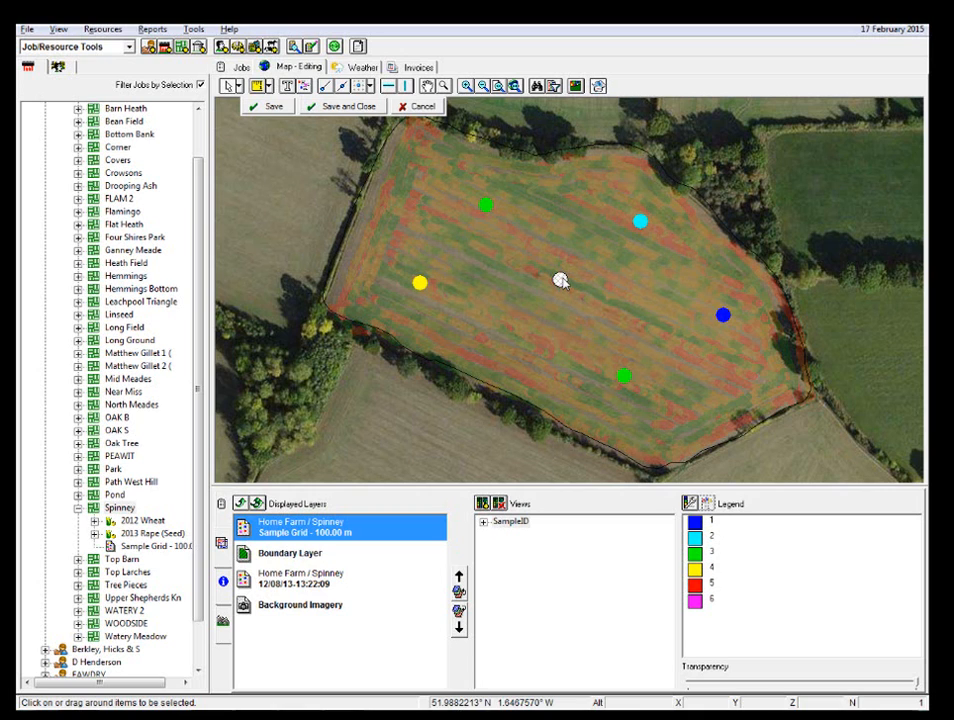
{"action": "right_click", "coordinate": [561, 281]}
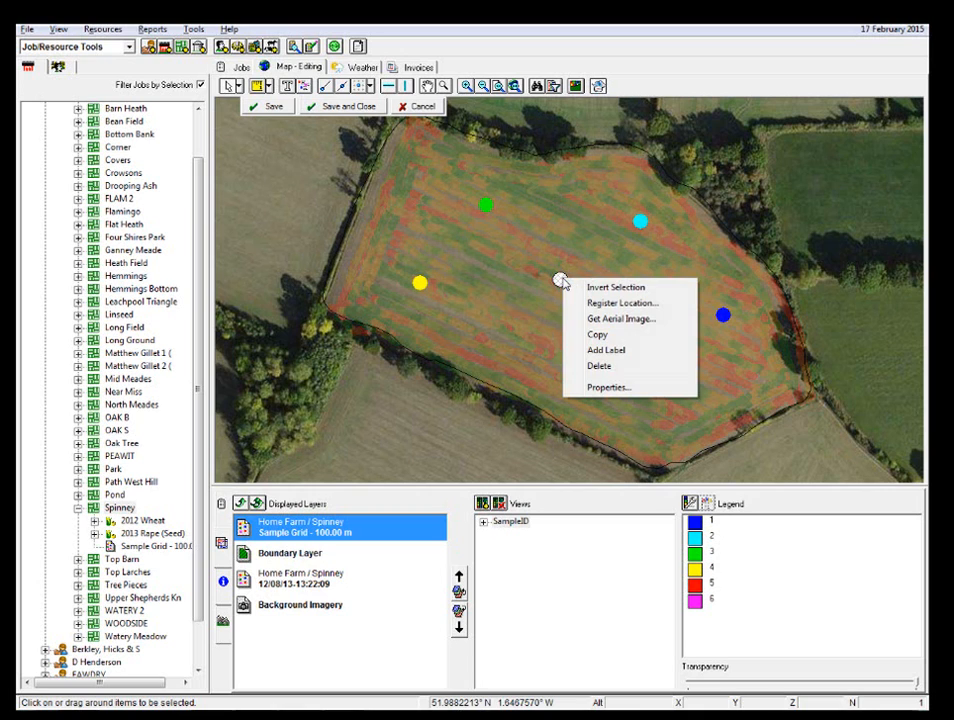
{"action": "left_click", "coordinate": [612, 388]}
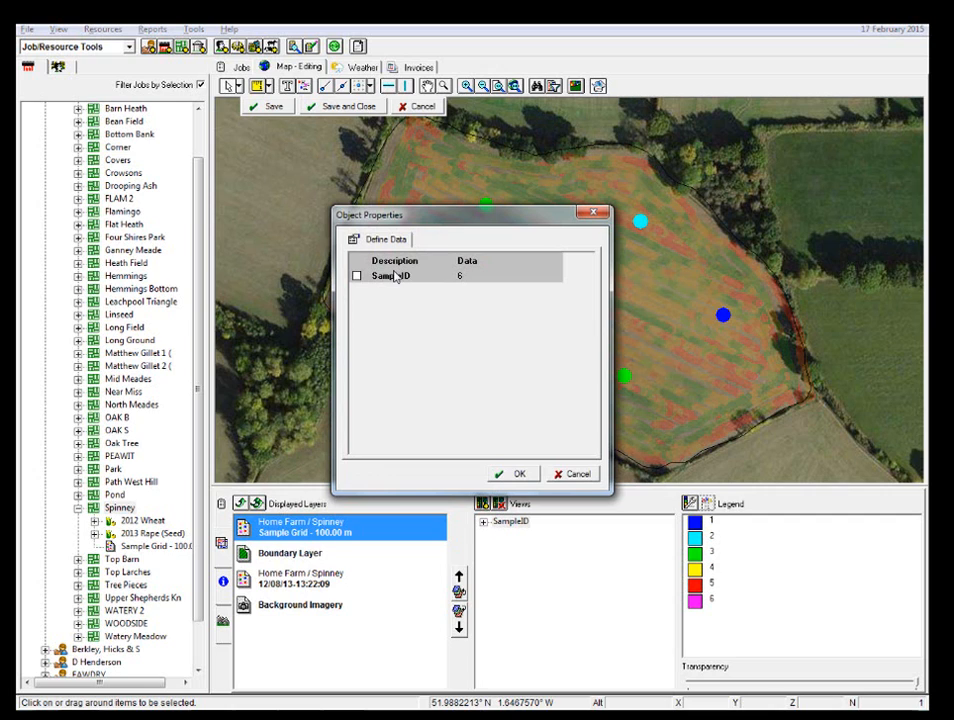
{"action": "left_click", "coordinate": [357, 275]}
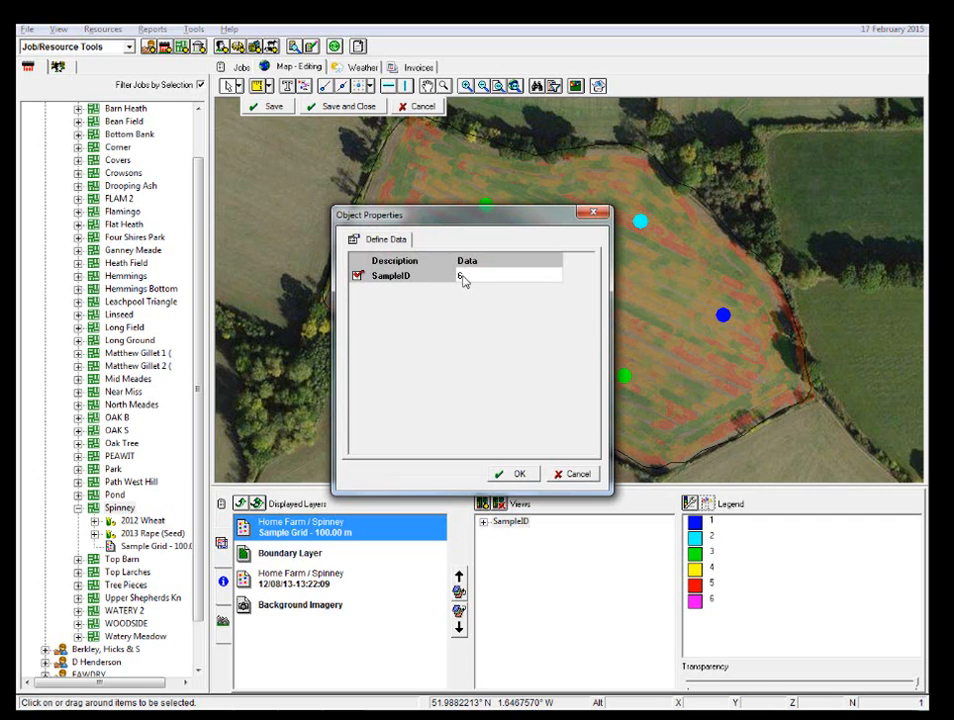
{"action": "left_click", "coordinate": [461, 277]}
{"action": "type", "text": "5"}
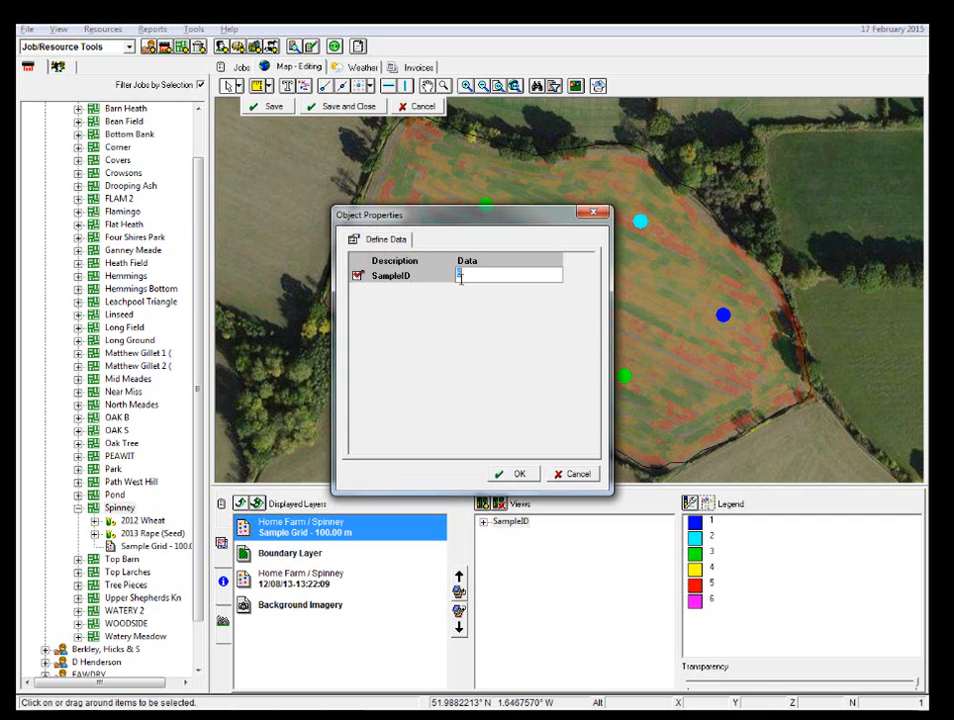
{"action": "left_click", "coordinate": [518, 474]}
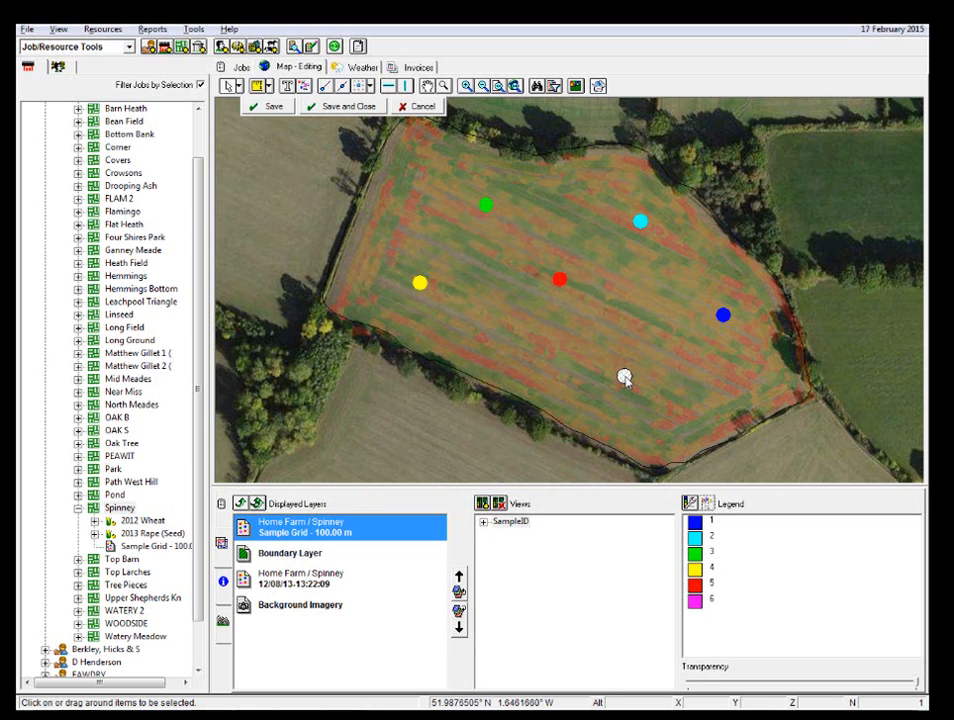
Set the SampleID of the southernmost sample point to 6.
{"action": "right_click", "coordinate": [624, 377]}
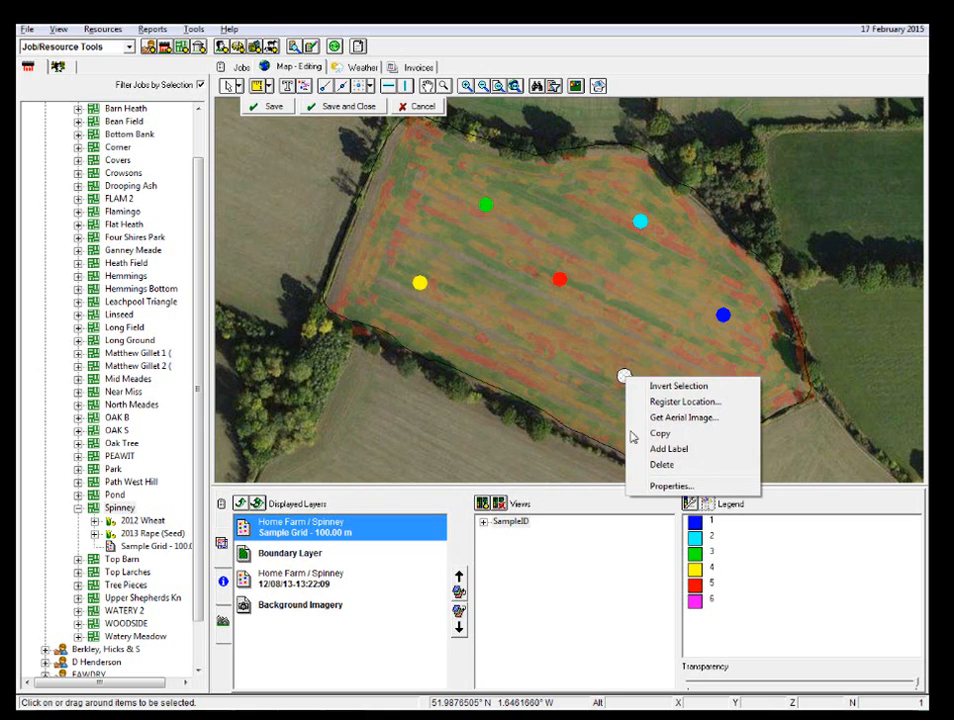
{"action": "left_click", "coordinate": [653, 488]}
{"action": "left_click", "coordinate": [357, 276]}
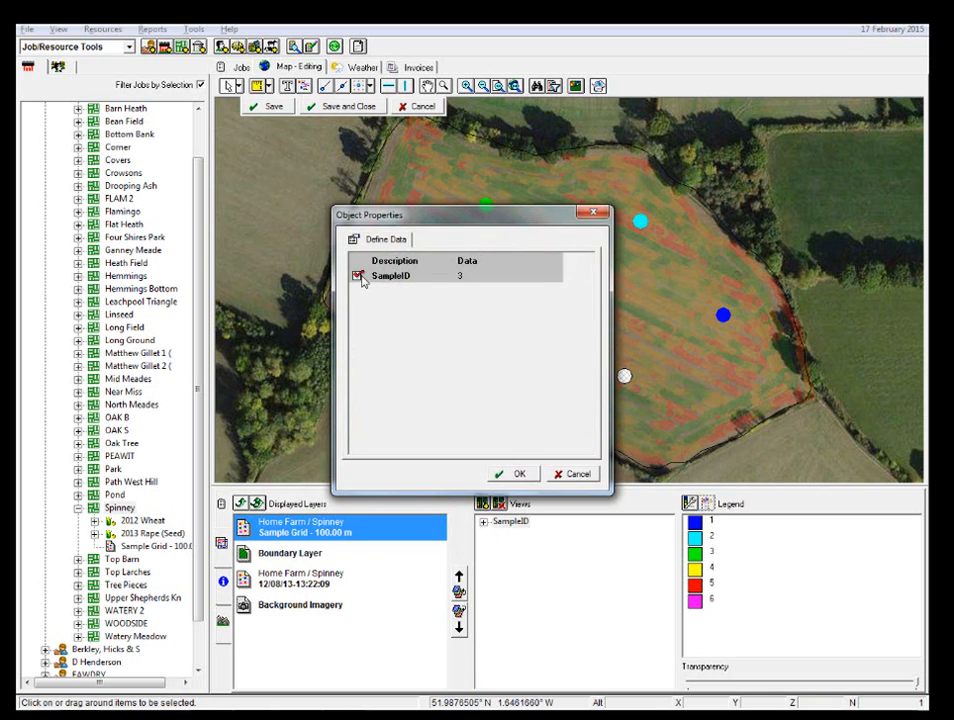
{"action": "left_click", "coordinate": [461, 277]}
{"action": "type", "text": "6"}
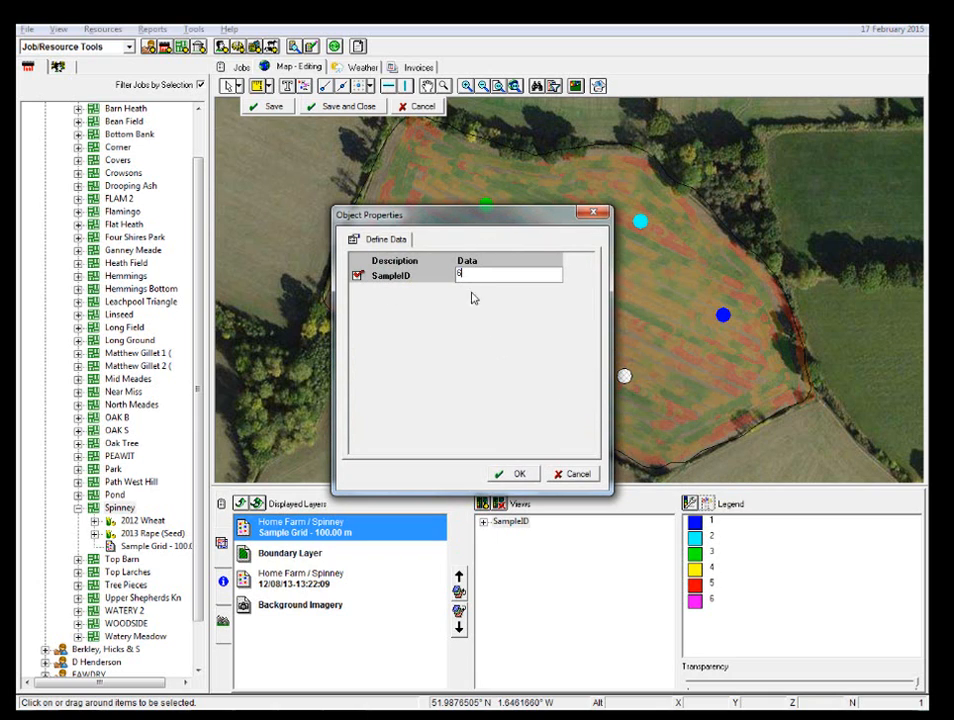
{"action": "left_click", "coordinate": [524, 479]}
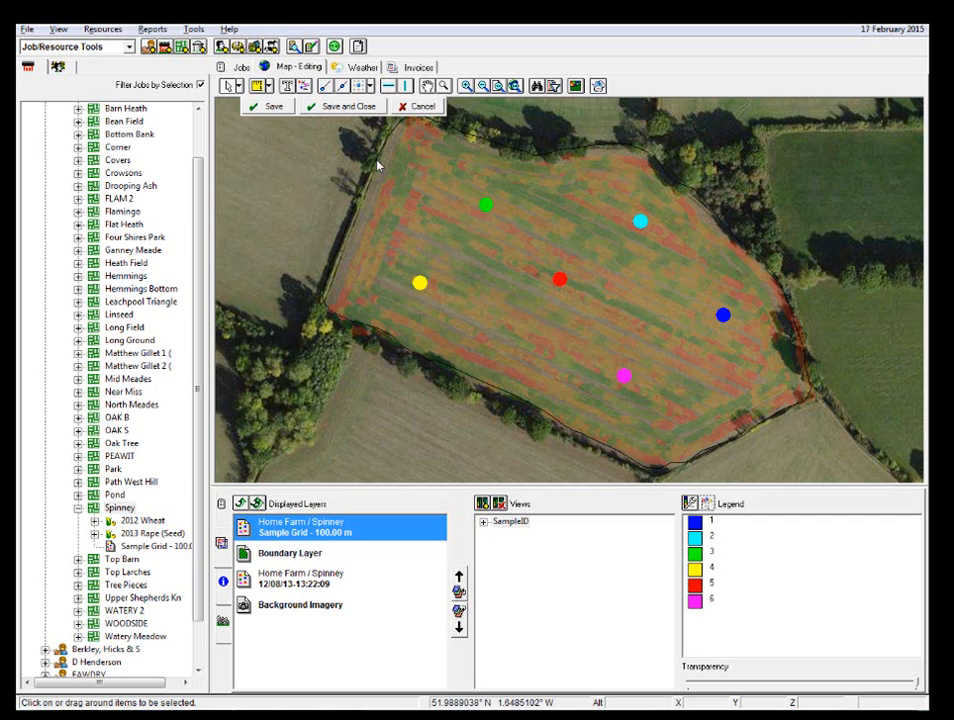
Save the layer edits, then select all the sample points in the Spinney field and add labels to them.
{"action": "left_click", "coordinate": [272, 106]}
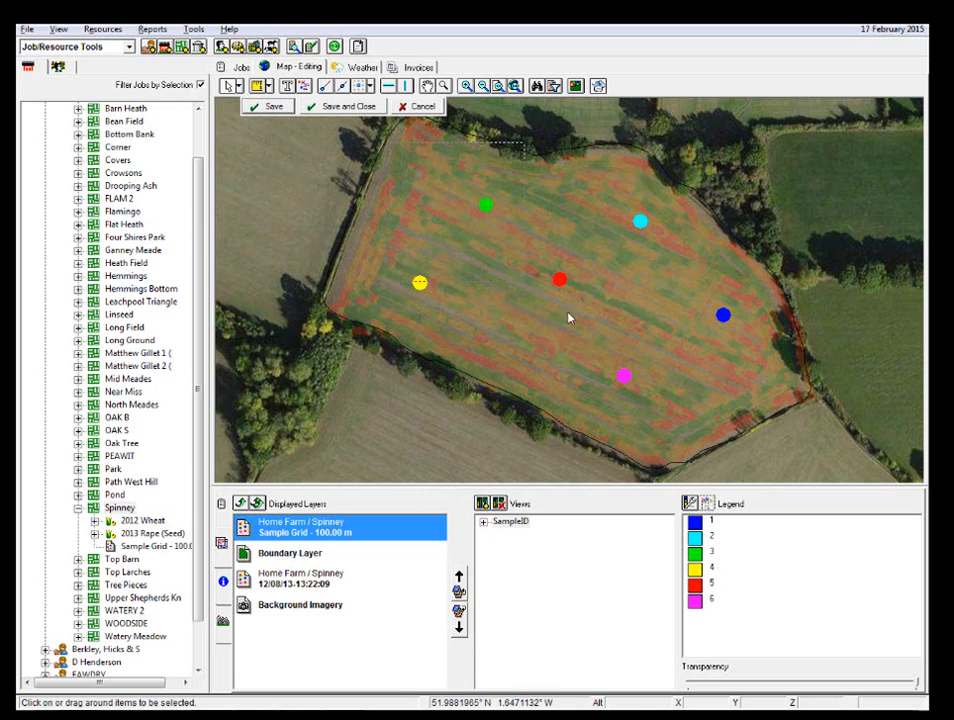
{"action": "left_click_drag", "start_coordinate": [567, 318], "coordinate": [754, 439]}
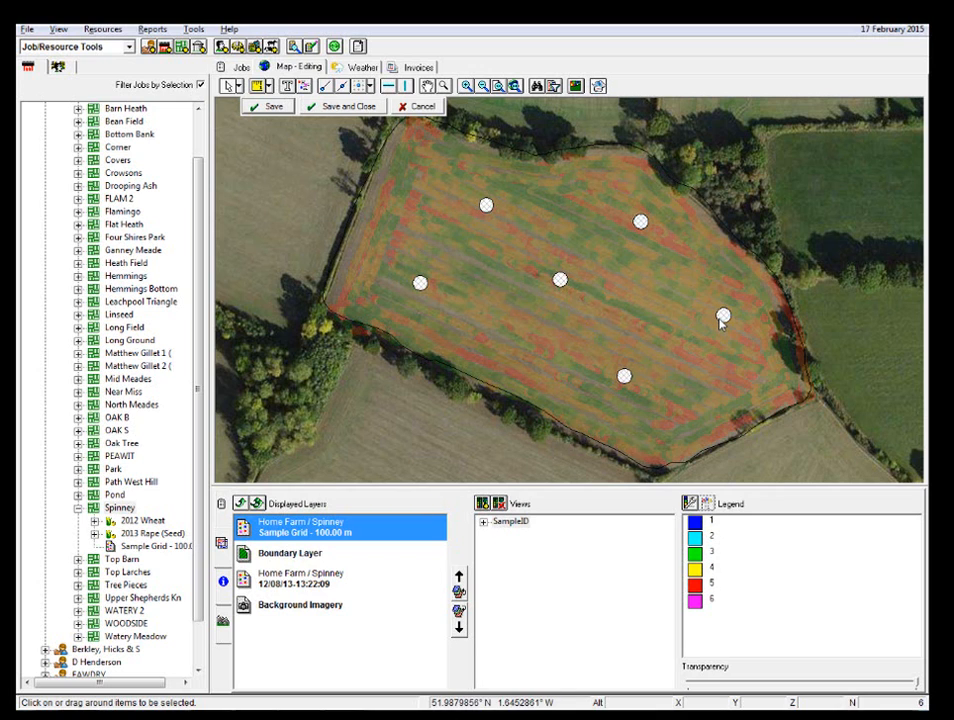
{"action": "right_click", "coordinate": [720, 320]}
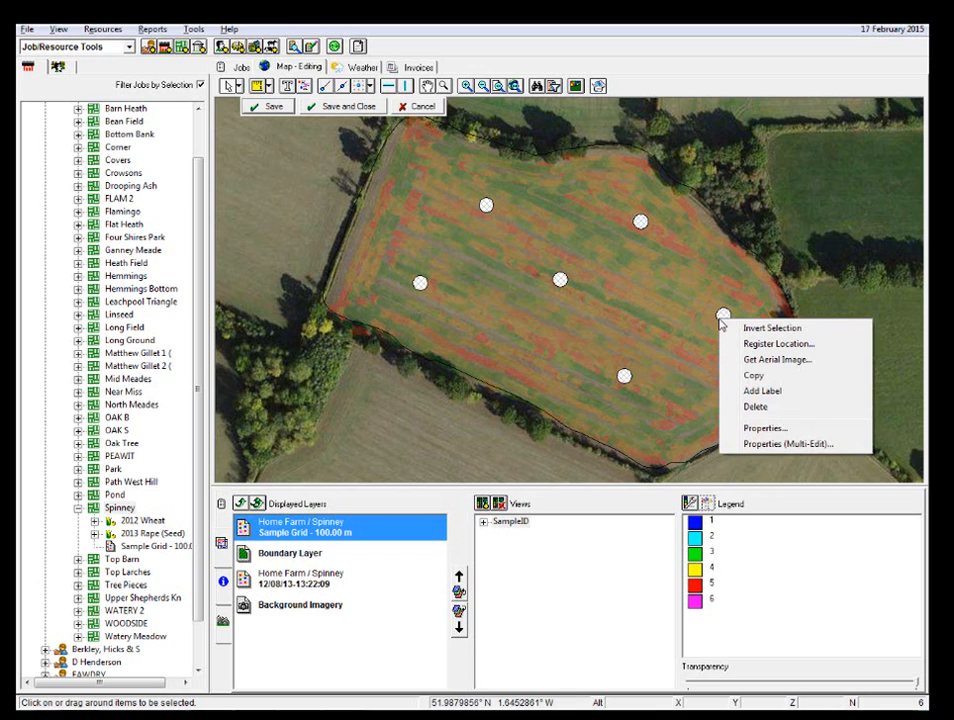
{"action": "left_click", "coordinate": [758, 392]}
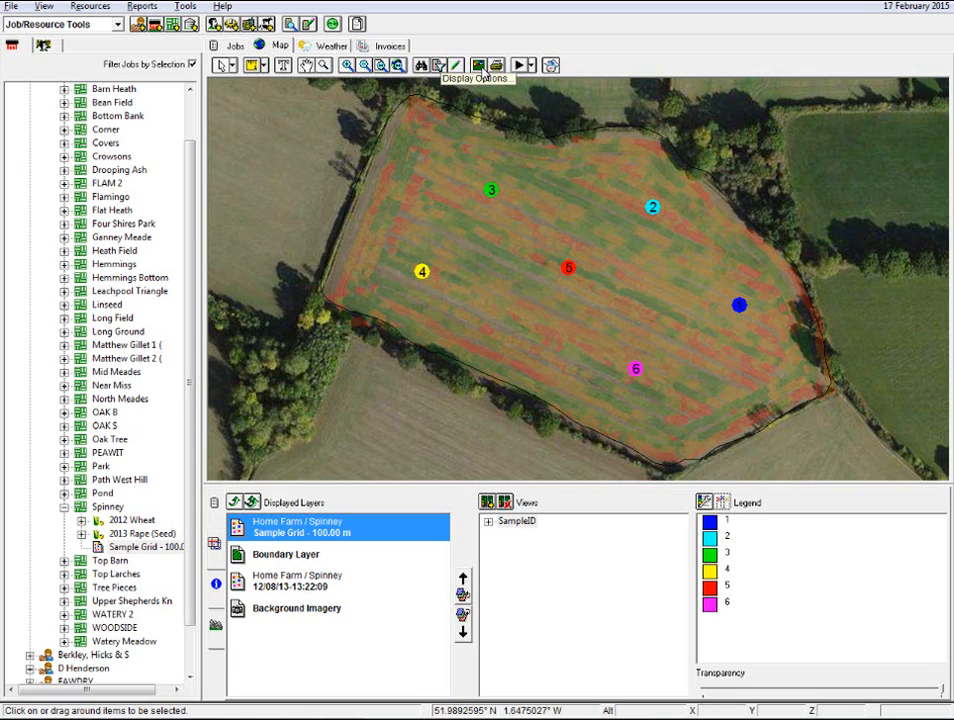
Show the coordinates together with the SampleID in the Sample Grid layer's point labels.
{"action": "left_click", "coordinate": [439, 65]}
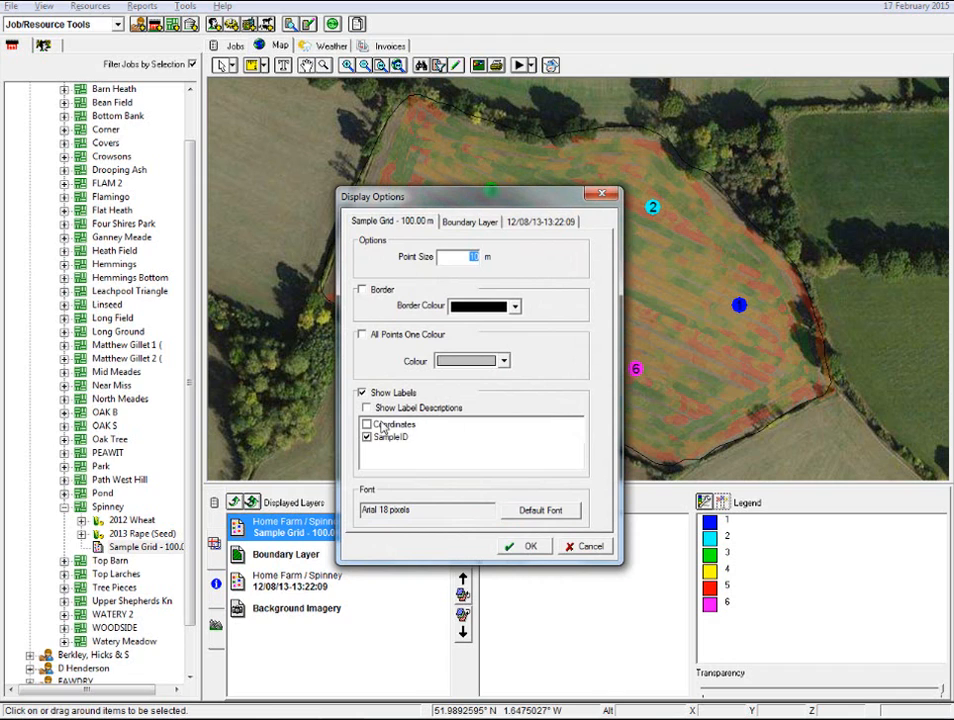
{"action": "left_click", "coordinate": [367, 425]}
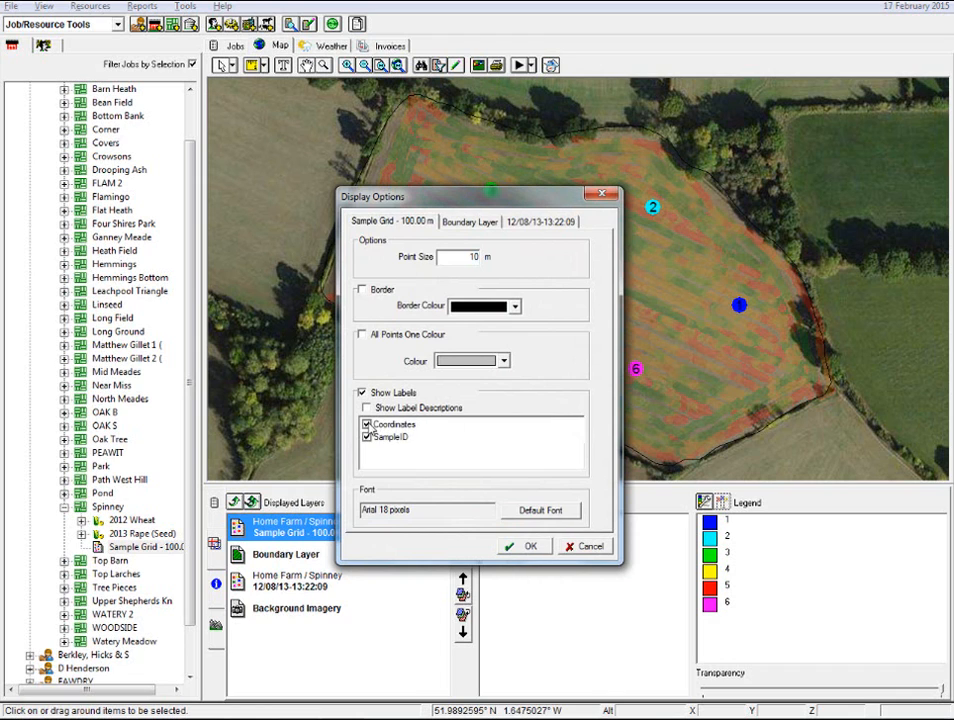
{"action": "left_click", "coordinate": [517, 548]}
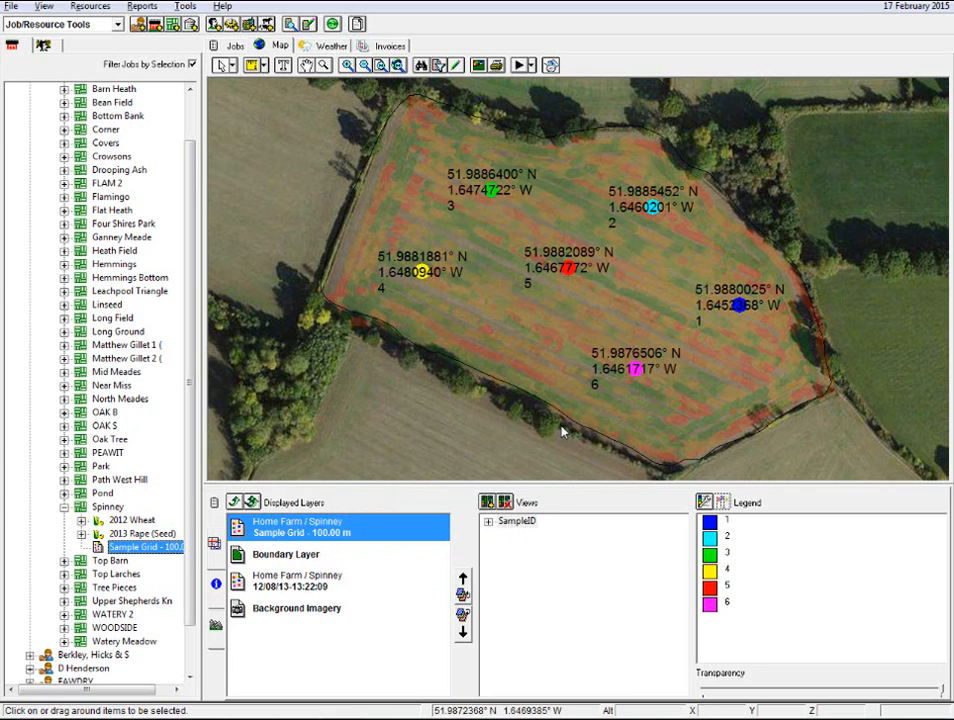
Remove the coordinates from the Sample Grid labels, keeping only the SampleID.
{"action": "left_click", "coordinate": [478, 65]}
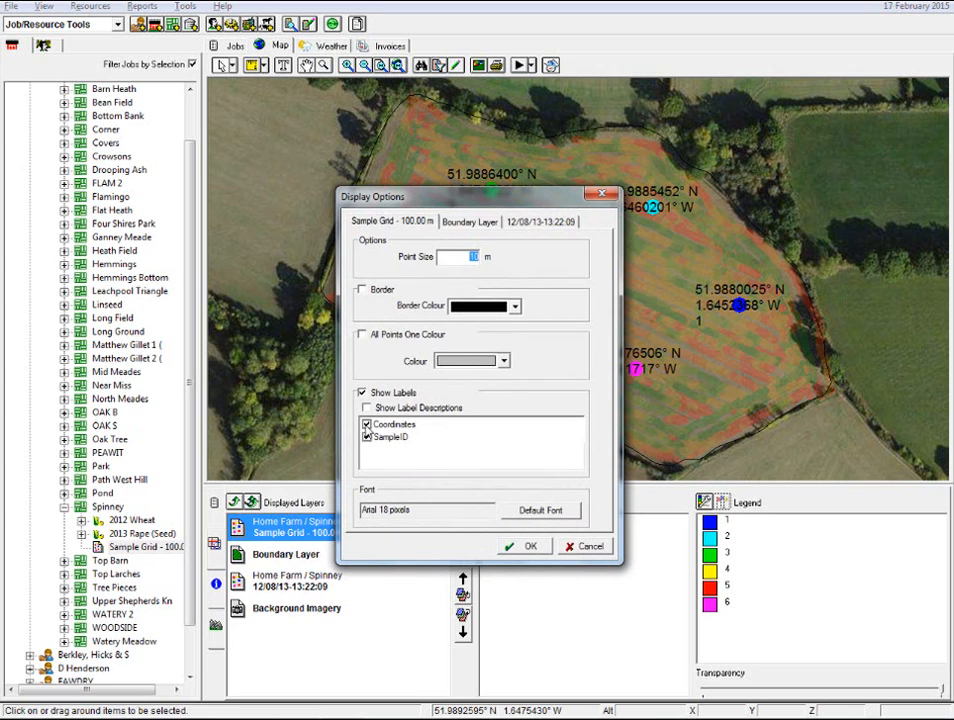
{"action": "left_click", "coordinate": [367, 424]}
{"action": "left_click", "coordinate": [512, 545]}
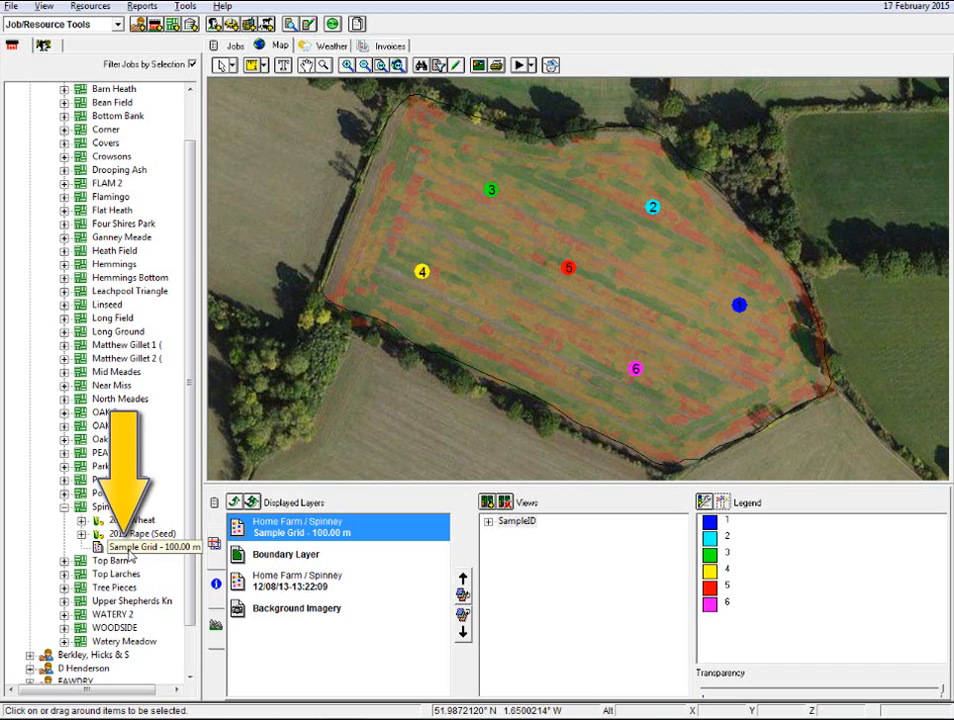
Start a data export of Spinney's Sample Grid layer with Arcview Shape Files as the export file type.
{"action": "left_click", "coordinate": [129, 550]}
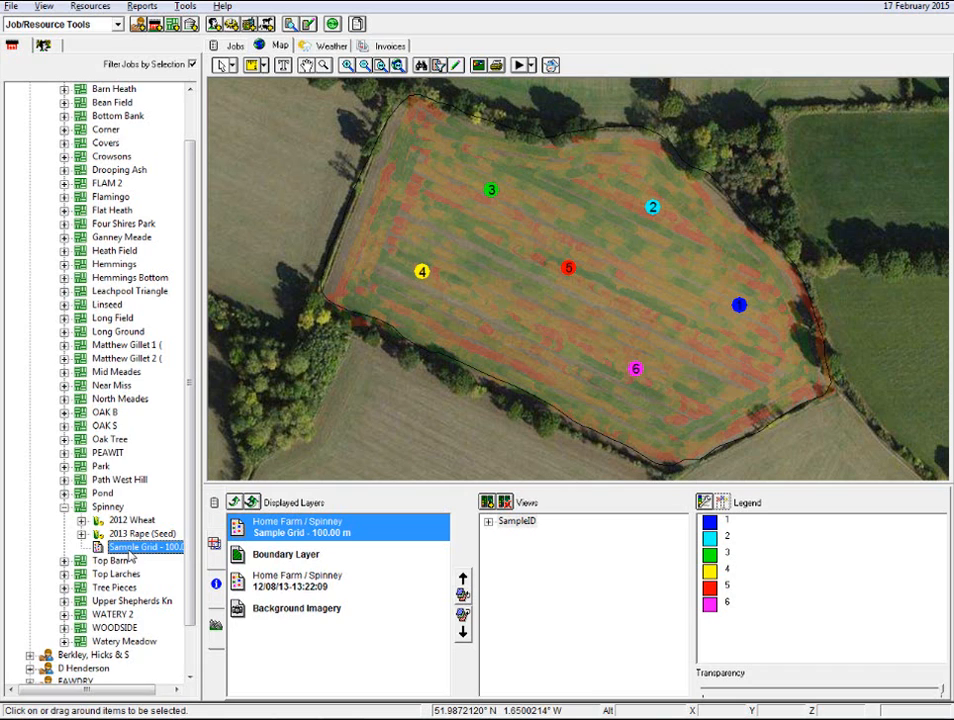
{"action": "right_click", "coordinate": [130, 557]}
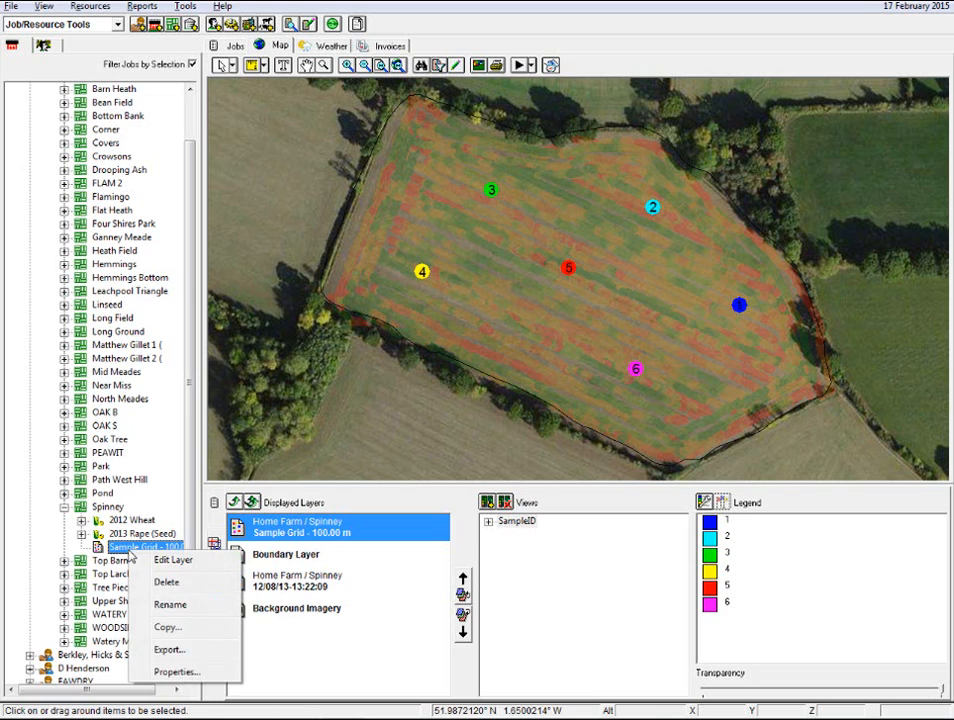
{"action": "left_click", "coordinate": [170, 650]}
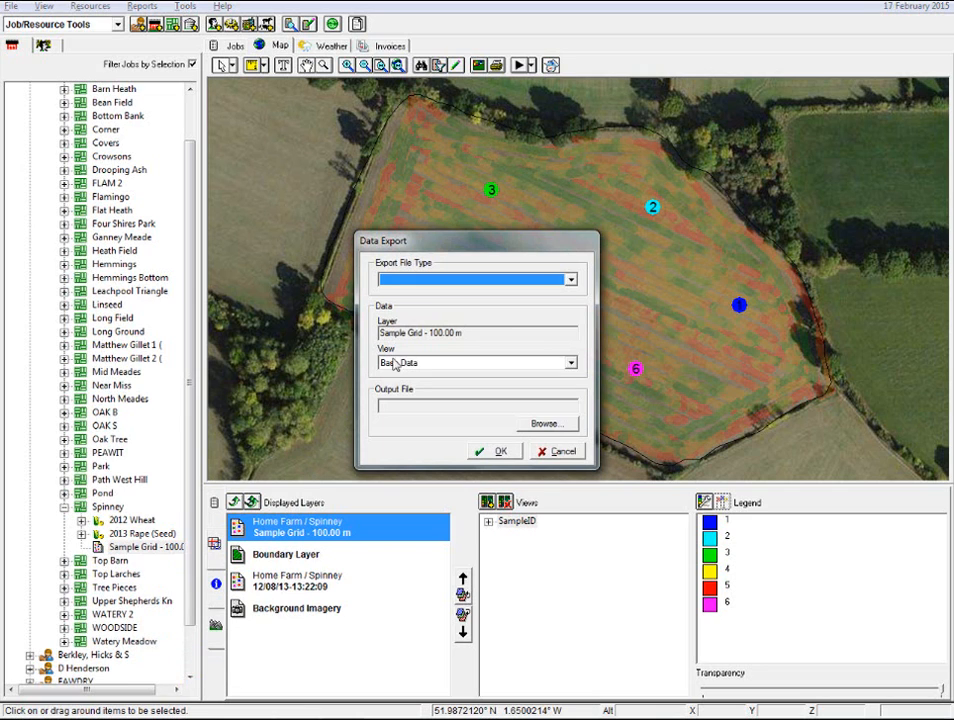
{"action": "left_click", "coordinate": [570, 281]}
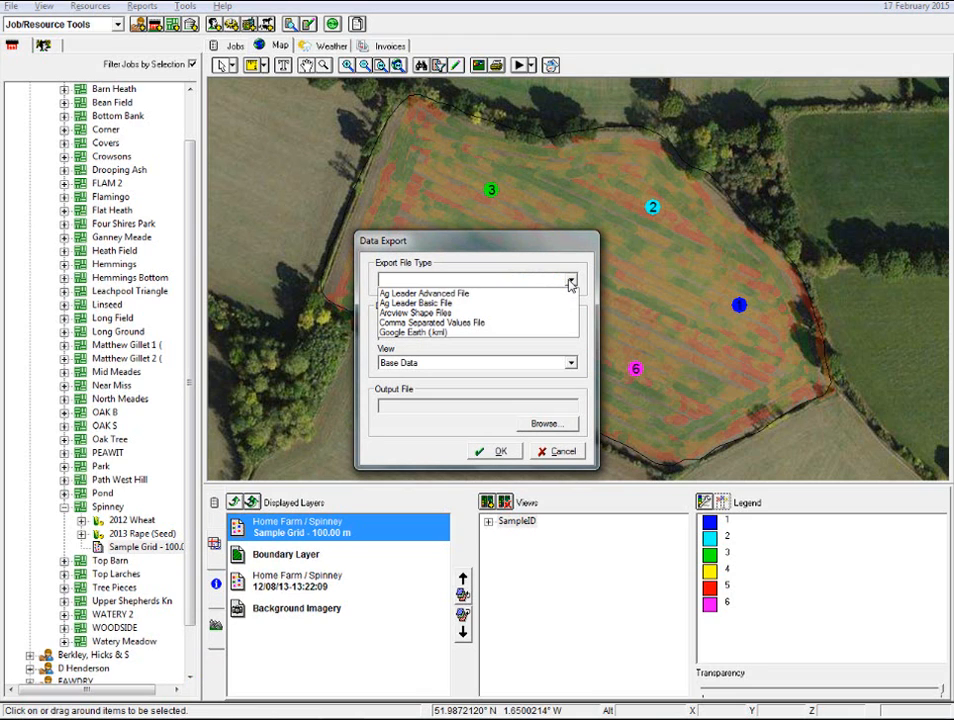
{"action": "left_click", "coordinate": [430, 313]}
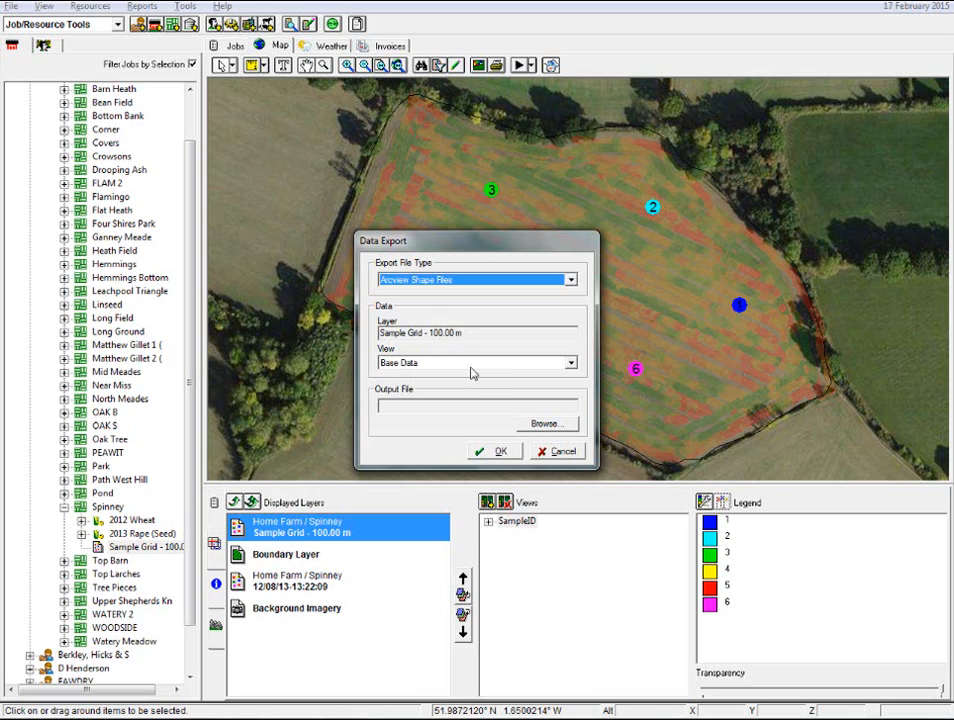
Set the output file to spinney field.shp in the Soil Sample folder, overwriting the existing file, and run the export.
{"action": "left_click", "coordinate": [475, 404]}
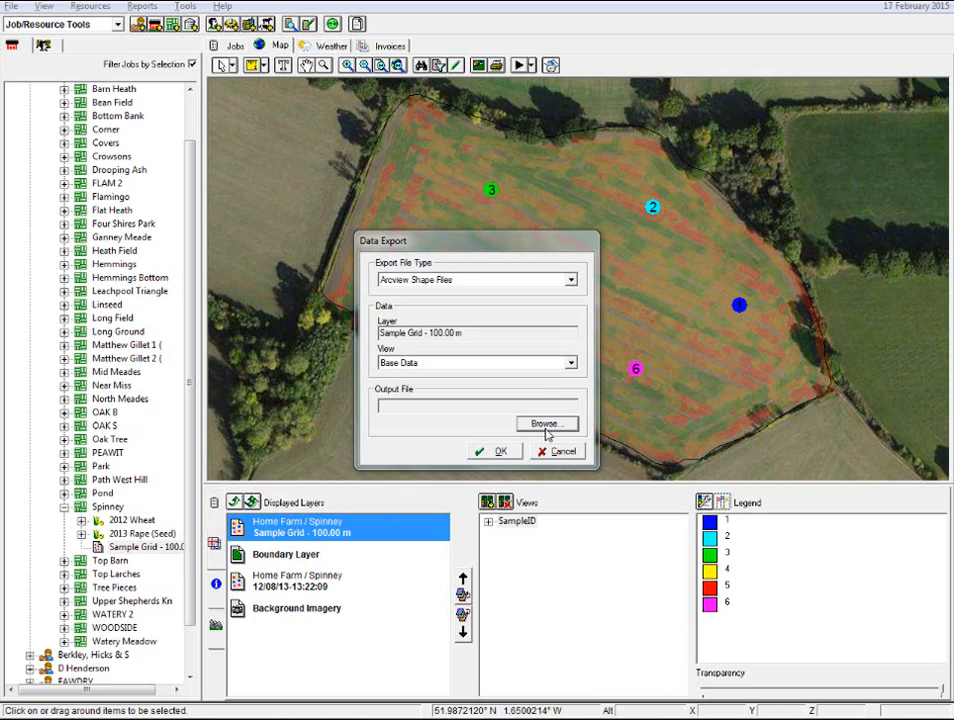
{"action": "left_click", "coordinate": [545, 424]}
{"action": "left_click", "coordinate": [581, 358]}
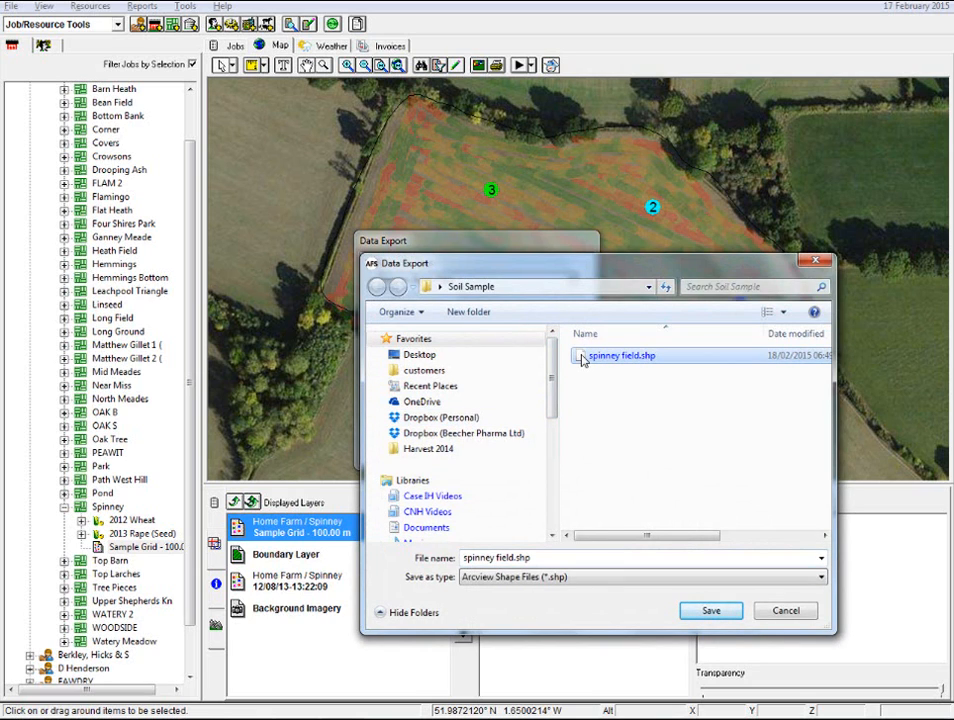
{"action": "left_click", "coordinate": [681, 610]}
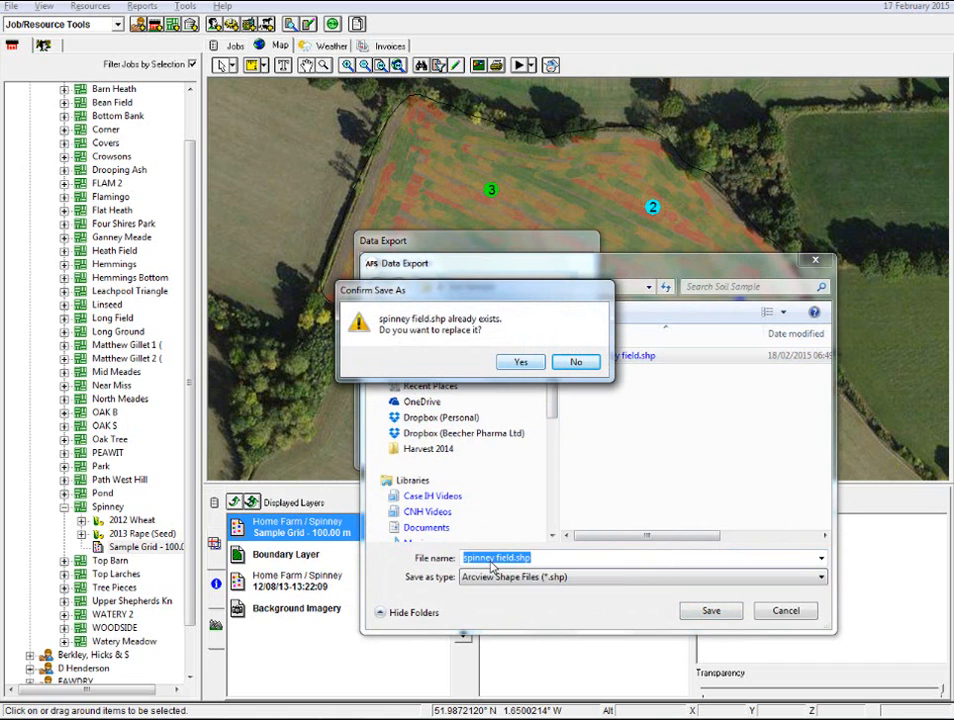
{"action": "left_click", "coordinate": [522, 364]}
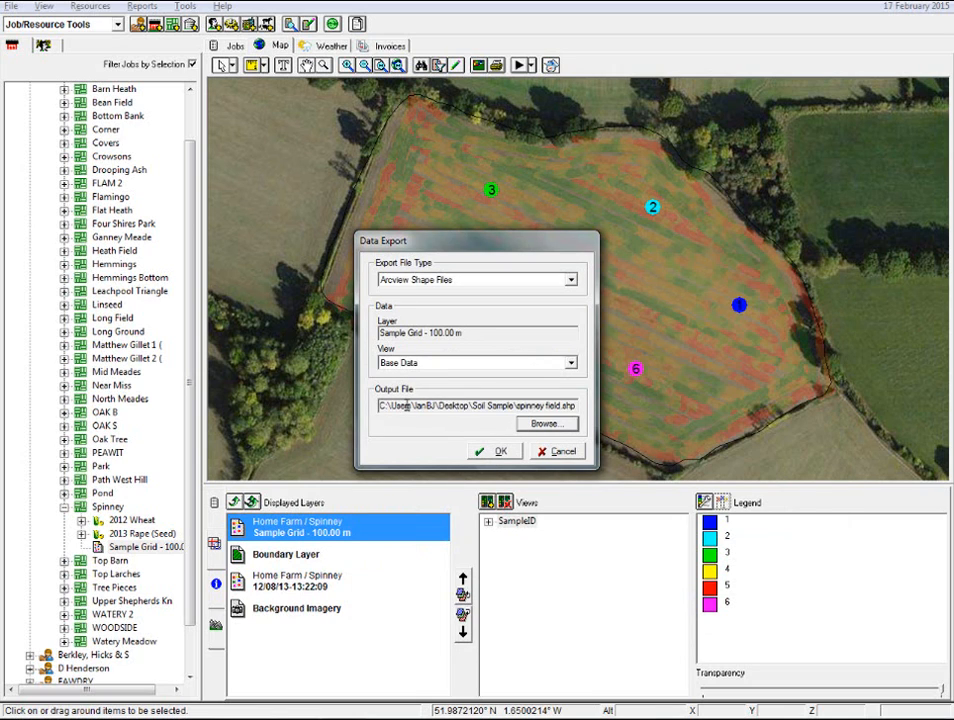
{"action": "left_click", "coordinate": [497, 453]}
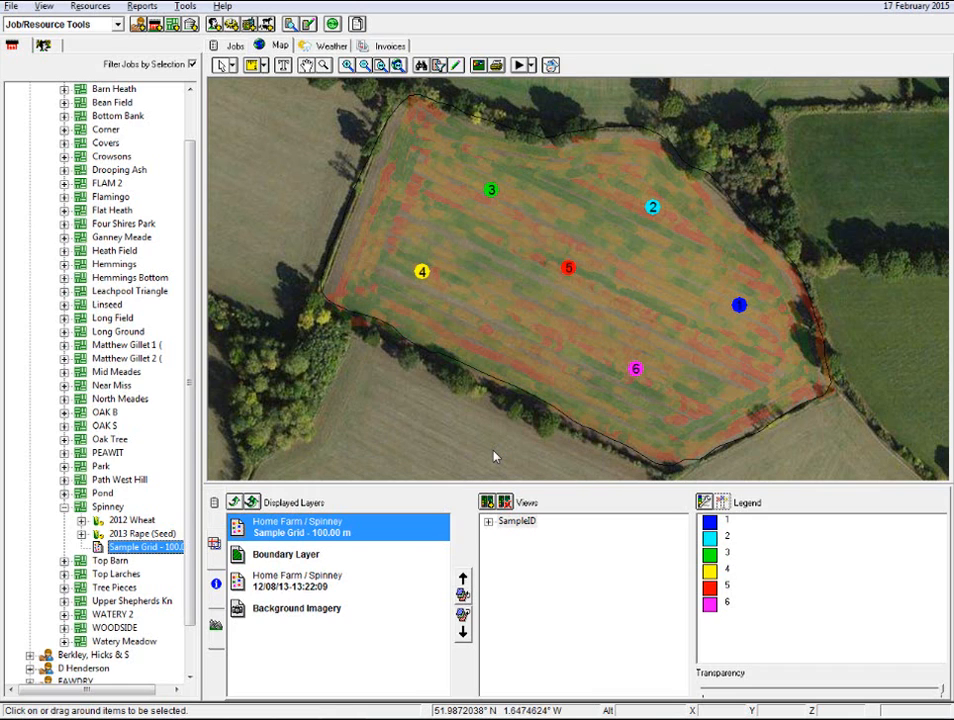